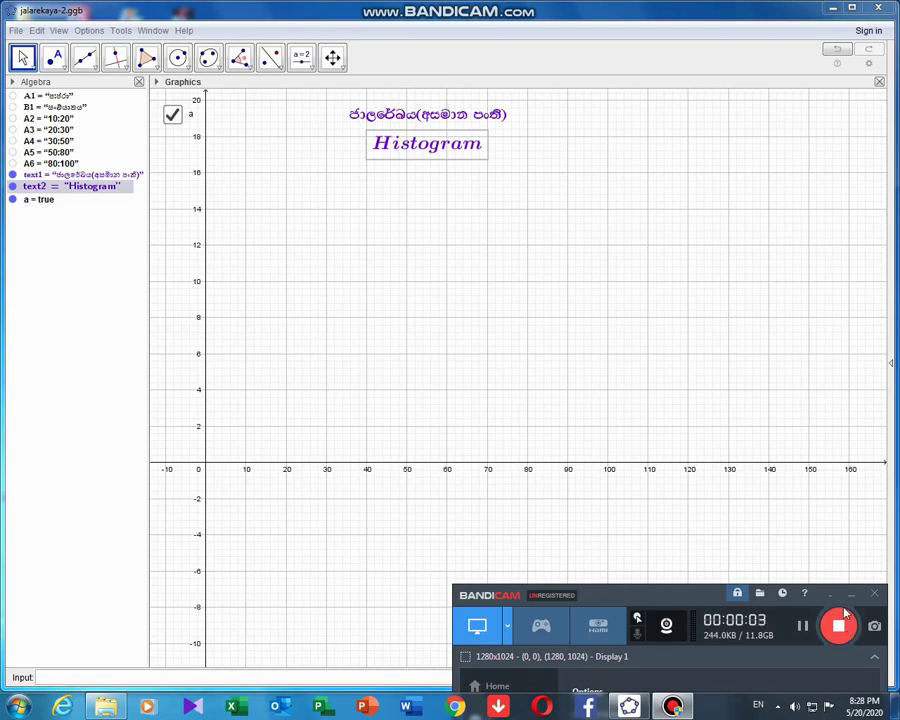
Show the spreadsheet with intervals 10:20 to 80:100 and frequencies 6, 10, 24, 45, 28 beside the graphics
{"action": "left_click", "coordinate": [851, 594]}
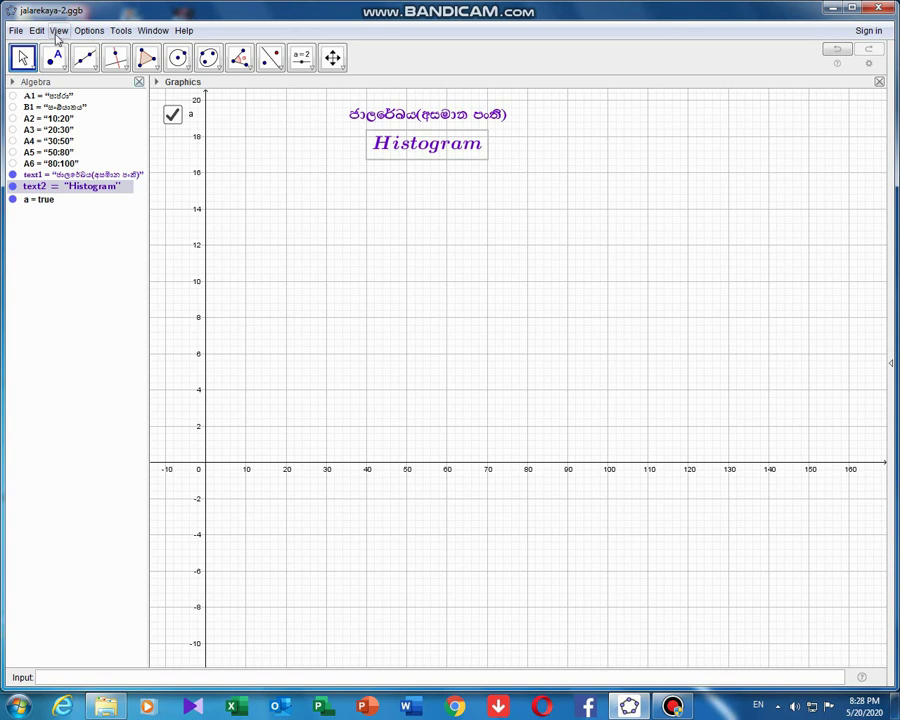
{"action": "left_click", "coordinate": [58, 31]}
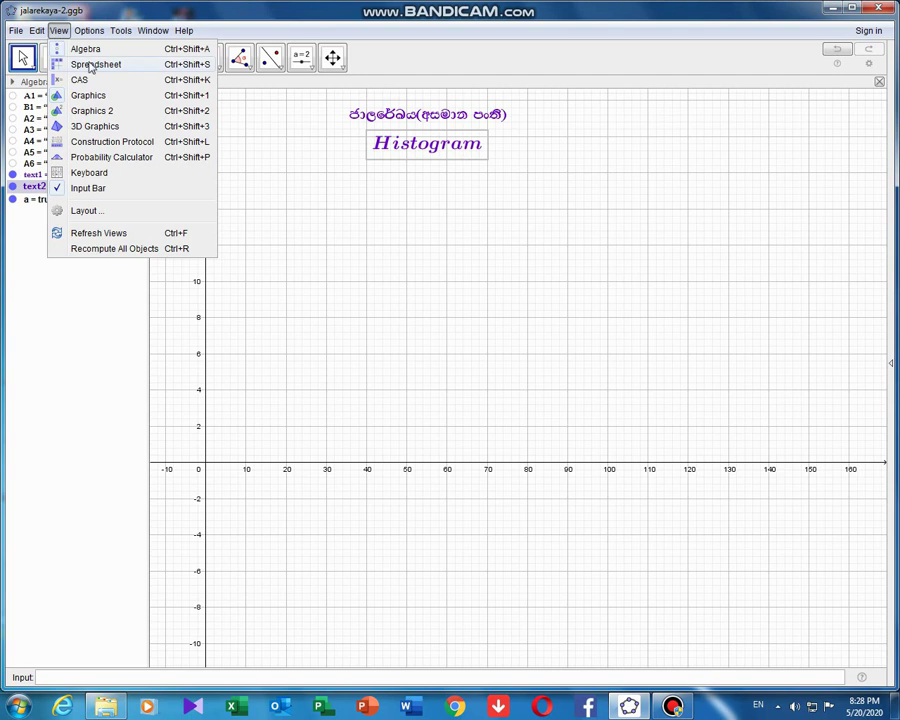
{"action": "left_click", "coordinate": [92, 66]}
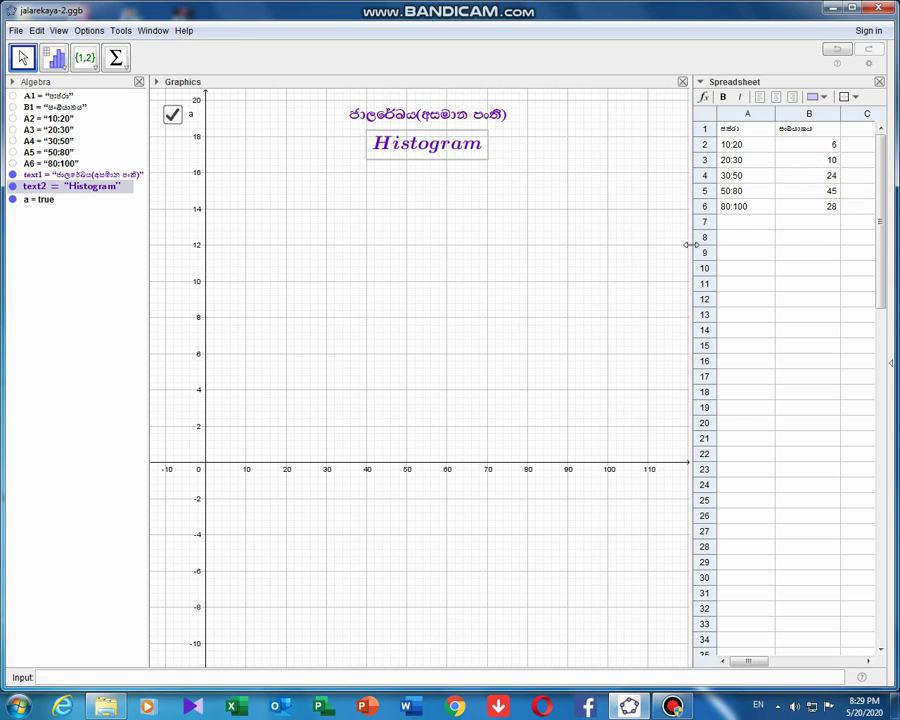
Widen the spreadsheet to reveal columns C and D, and dismiss the Windows color-scheme warning
{"action": "left_click_drag", "start_coordinate": [689, 248], "coordinate": [634, 248]}
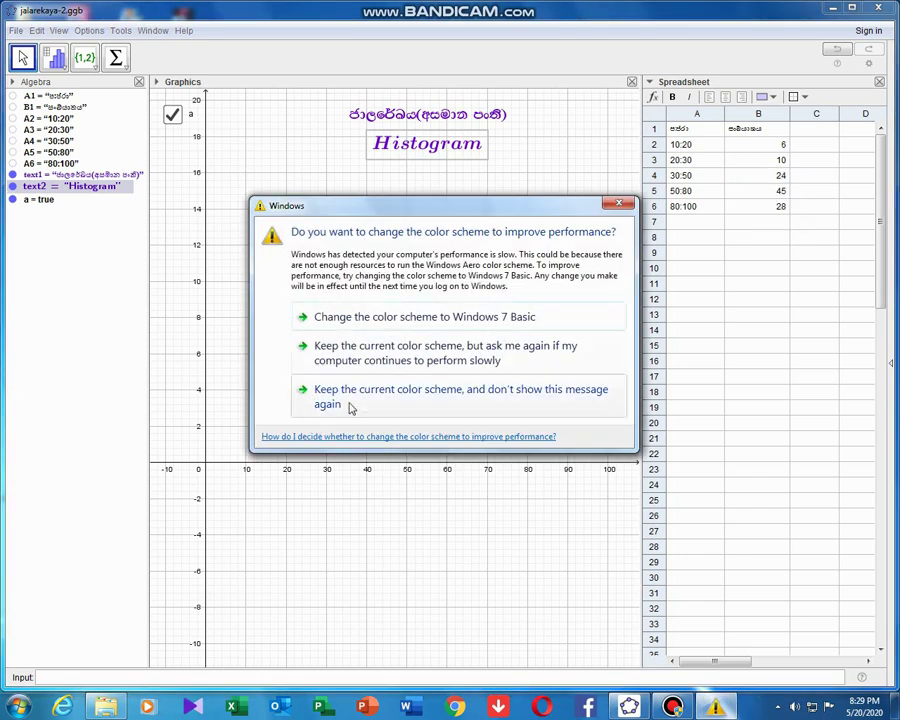
{"action": "left_click", "coordinate": [351, 400]}
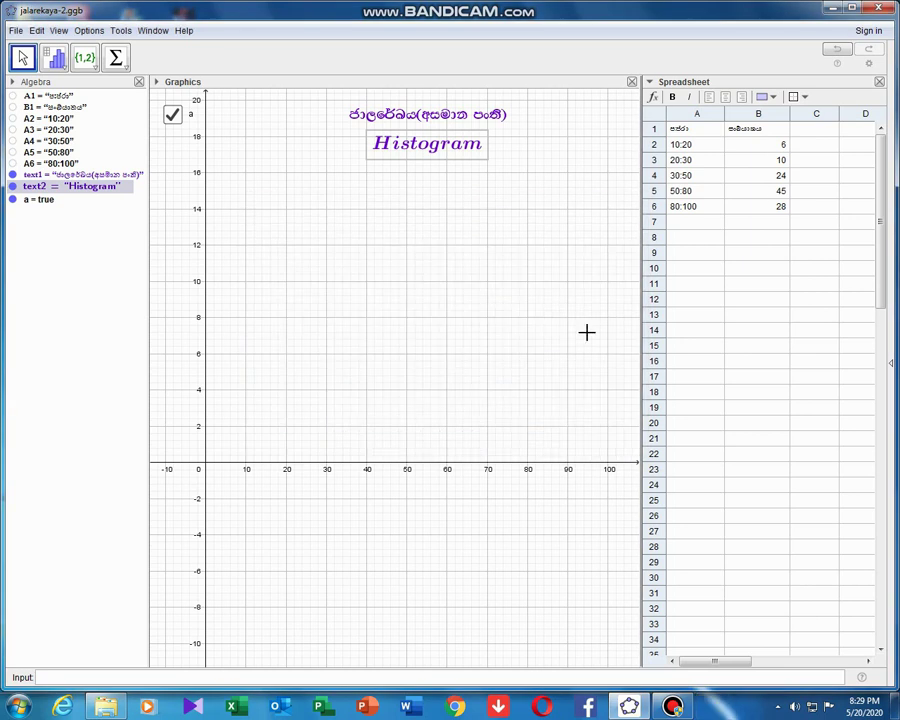
{"action": "left_click", "coordinate": [816, 147]}
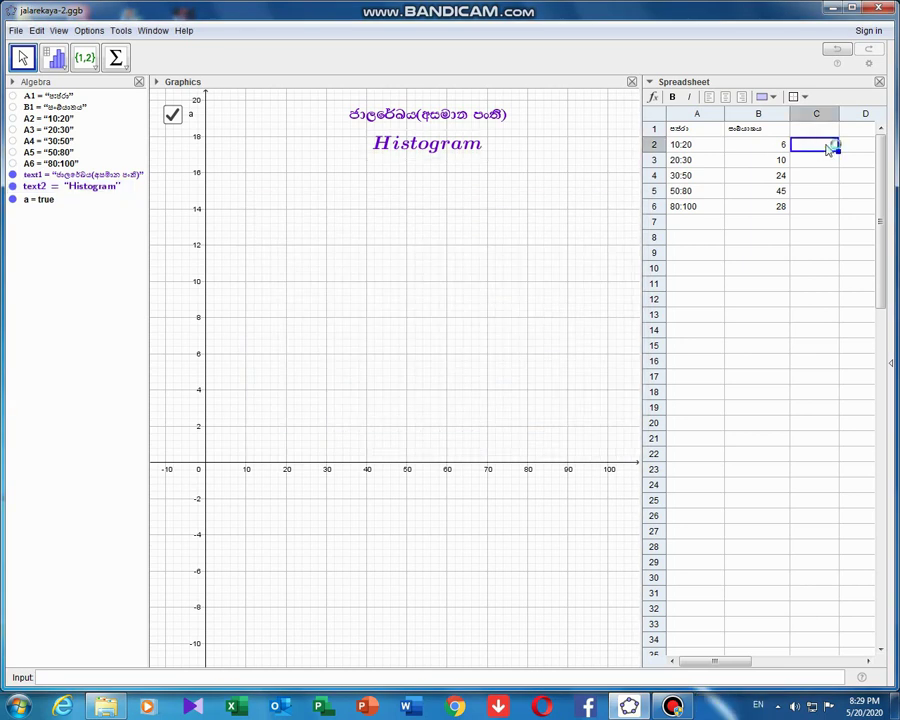
Enter the heights 6, 10, 12, 15 and 14 into cells C2 to C6
{"action": "type", "text": "6"}
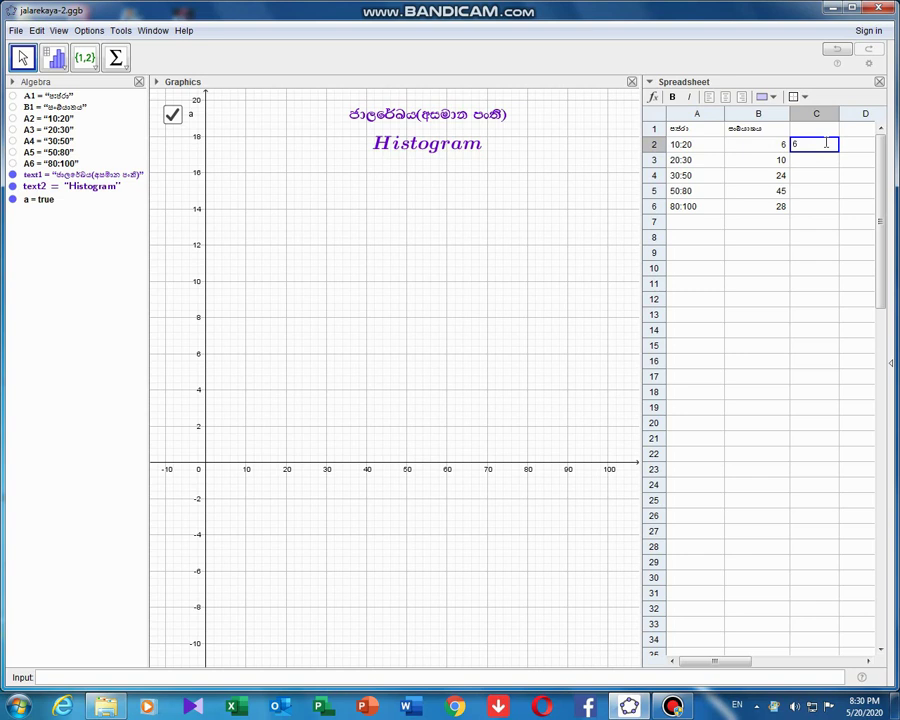
{"action": "key", "text": "Return"}
{"action": "type", "text": "10"}
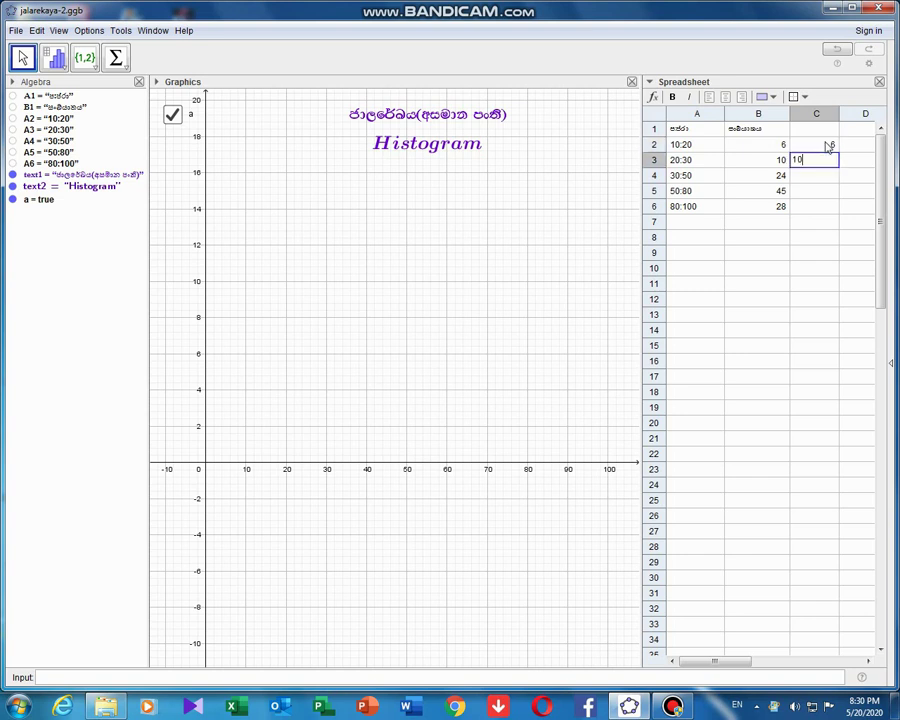
{"action": "key", "text": "Return"}
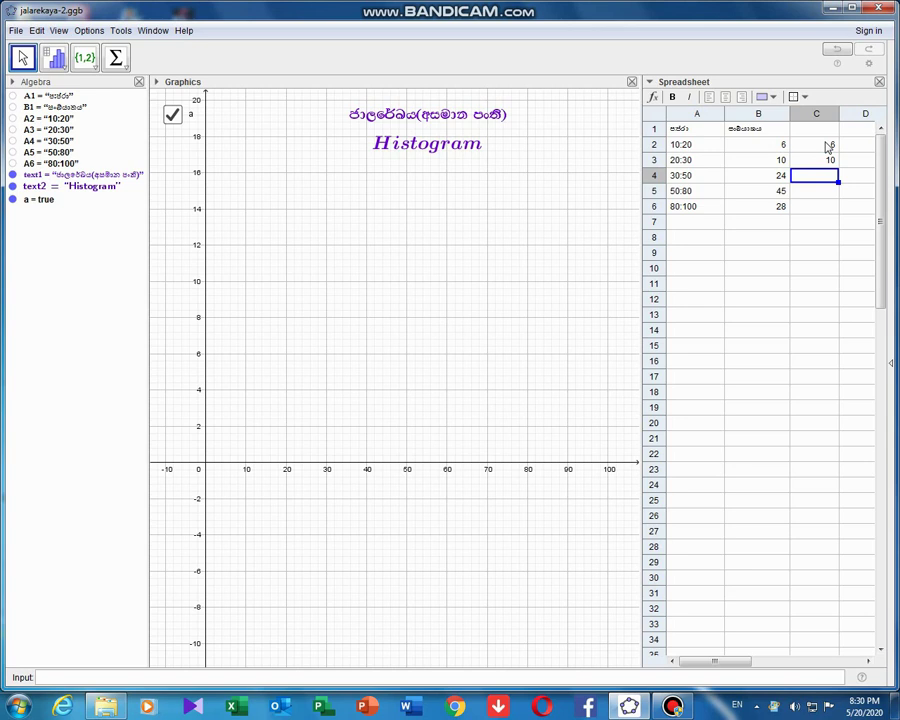
{"action": "type", "text": "12"}
{"action": "key", "text": "Return"}
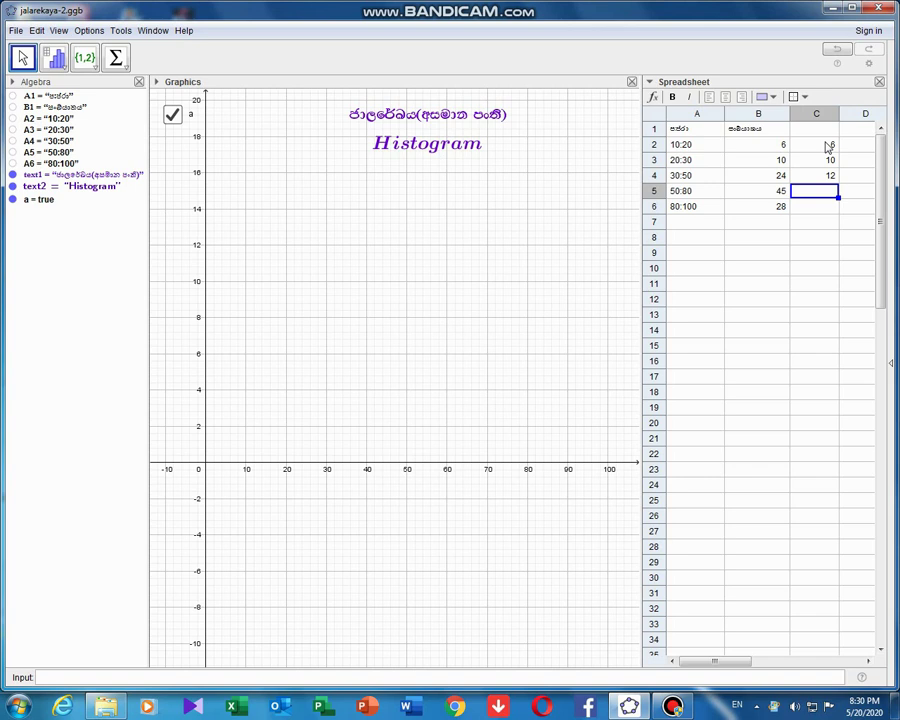
{"action": "type", "text": "15"}
{"action": "key", "text": "Return"}
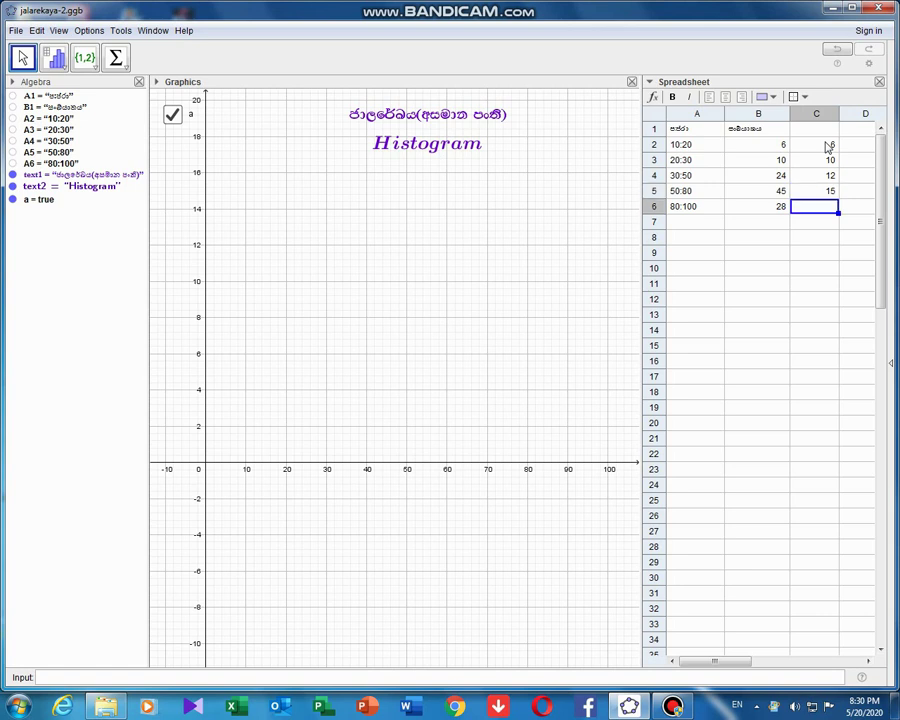
{"action": "type", "text": "14"}
Enter the class boundaries 10, 20, 30, 50, 80 and 100 into cells A8 to A13
{"action": "left_click", "coordinate": [691, 237]}
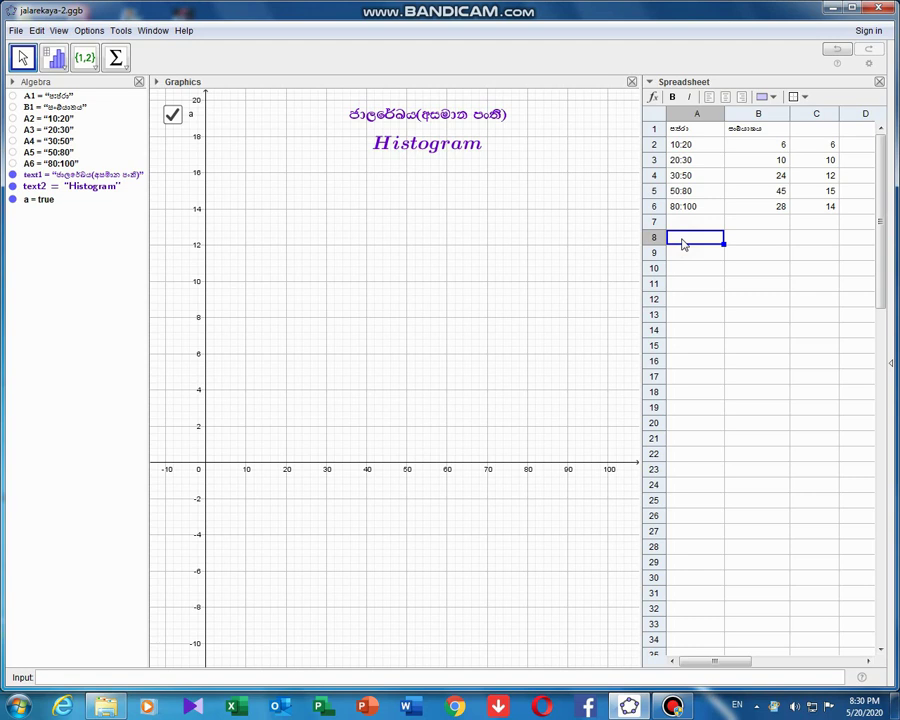
{"action": "type", "text": "10"}
{"action": "key", "text": "Return"}
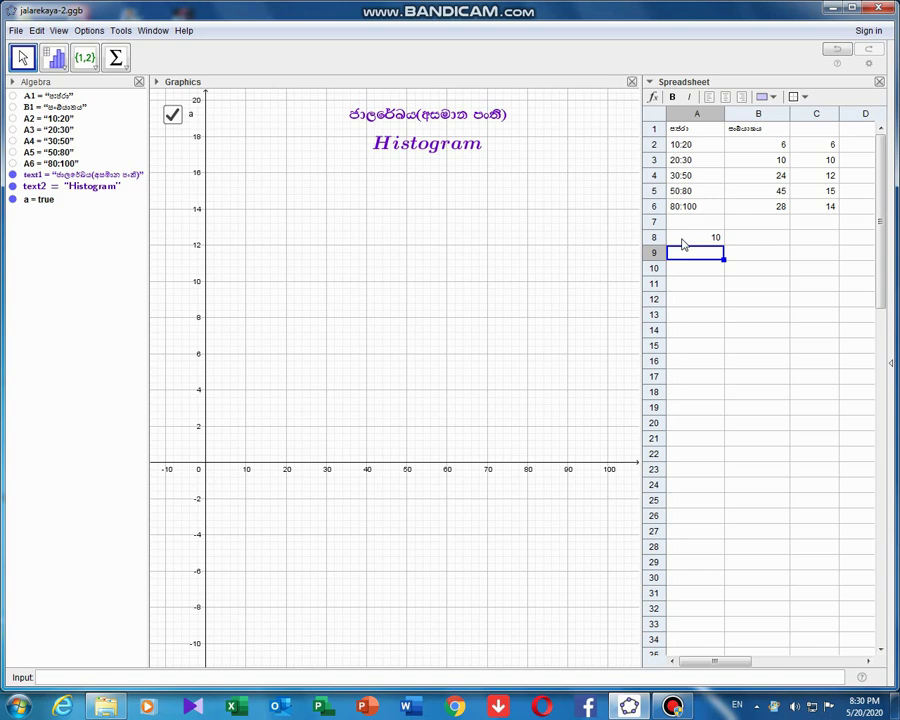
{"action": "type", "text": "20"}
{"action": "key", "text": "Return"}
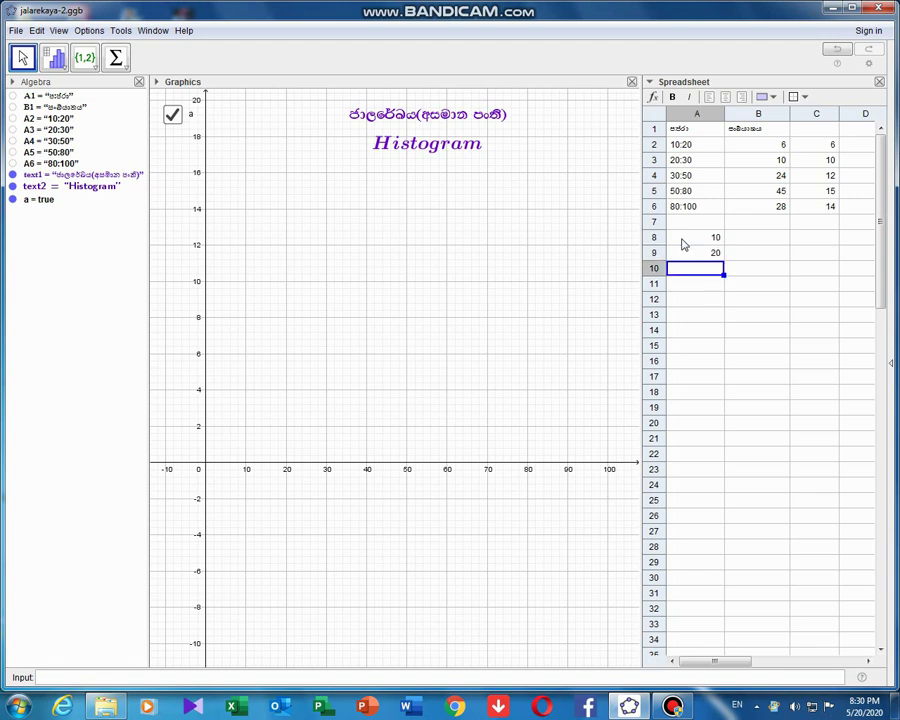
{"action": "type", "text": "30"}
{"action": "key", "text": "Return"}
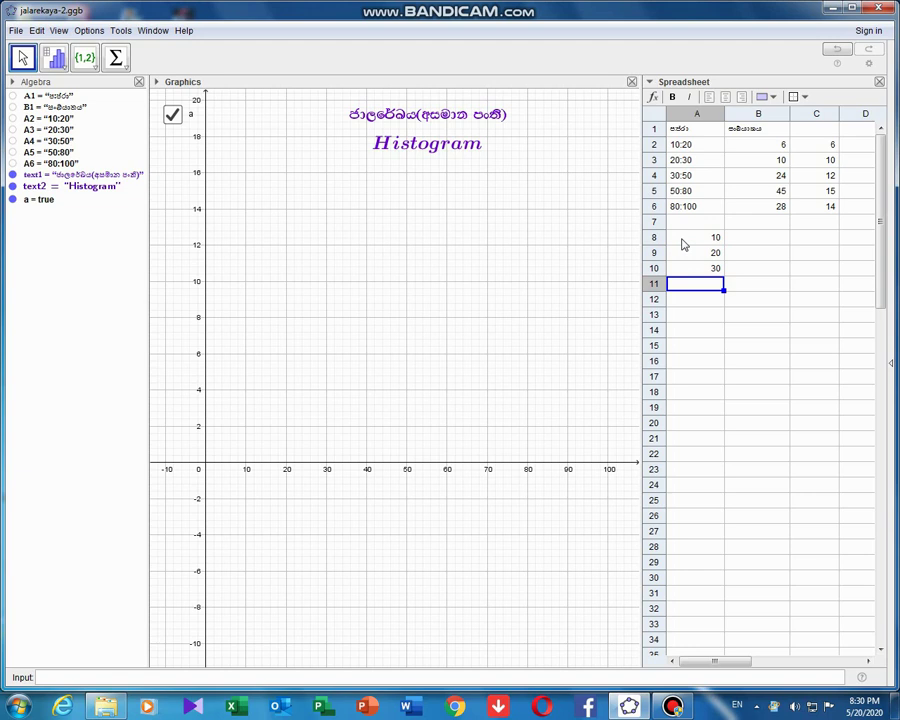
{"action": "type", "text": "50"}
{"action": "key", "text": "Return"}
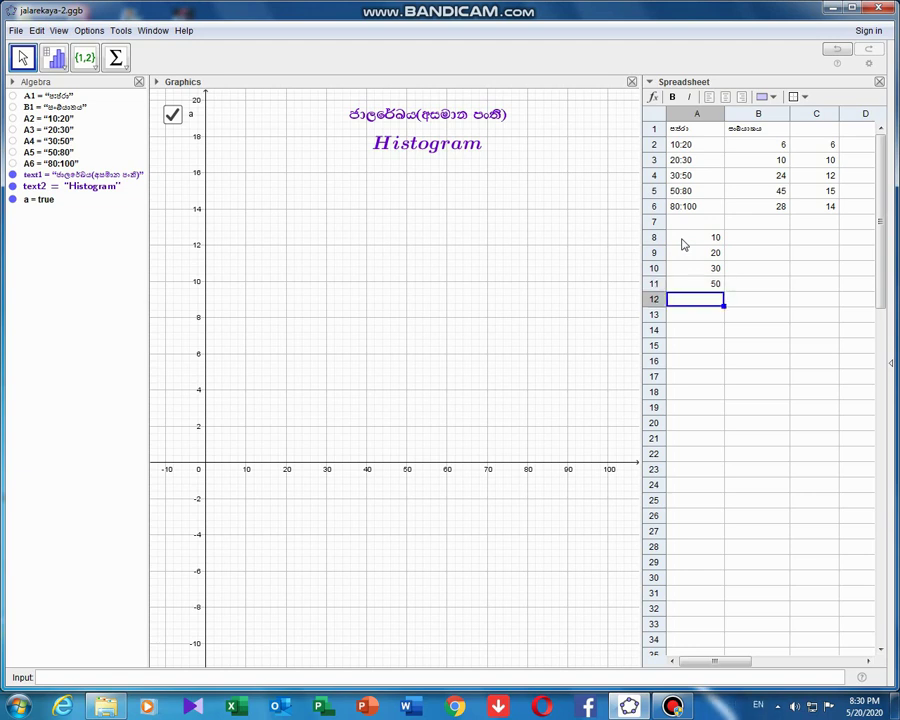
{"action": "type", "text": "80"}
{"action": "key", "text": "Return"}
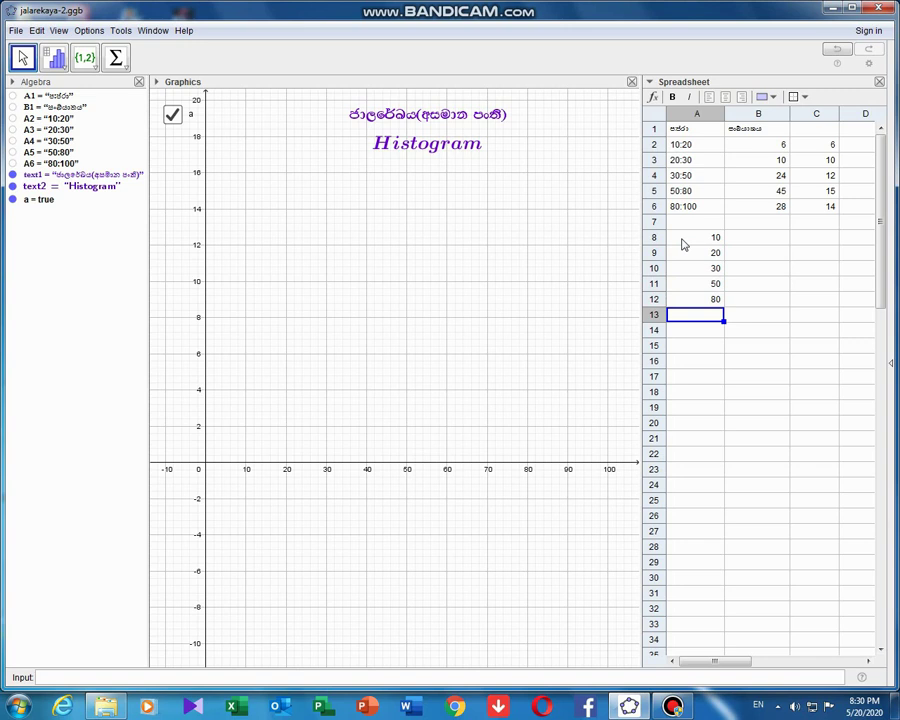
{"action": "type", "text": "100"}
{"action": "key", "text": "Return"}
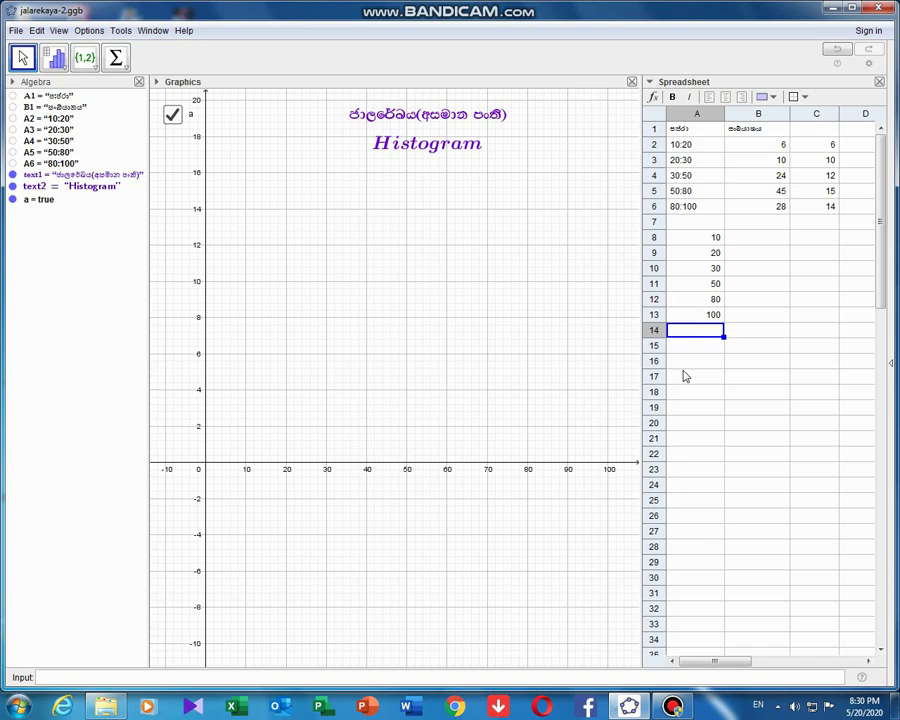
{"action": "left_click", "coordinate": [700, 237]}
Create list l1 from the boundary cells A8:A13
{"action": "left_click_drag", "start_coordinate": [700, 237], "coordinate": [700, 319]}
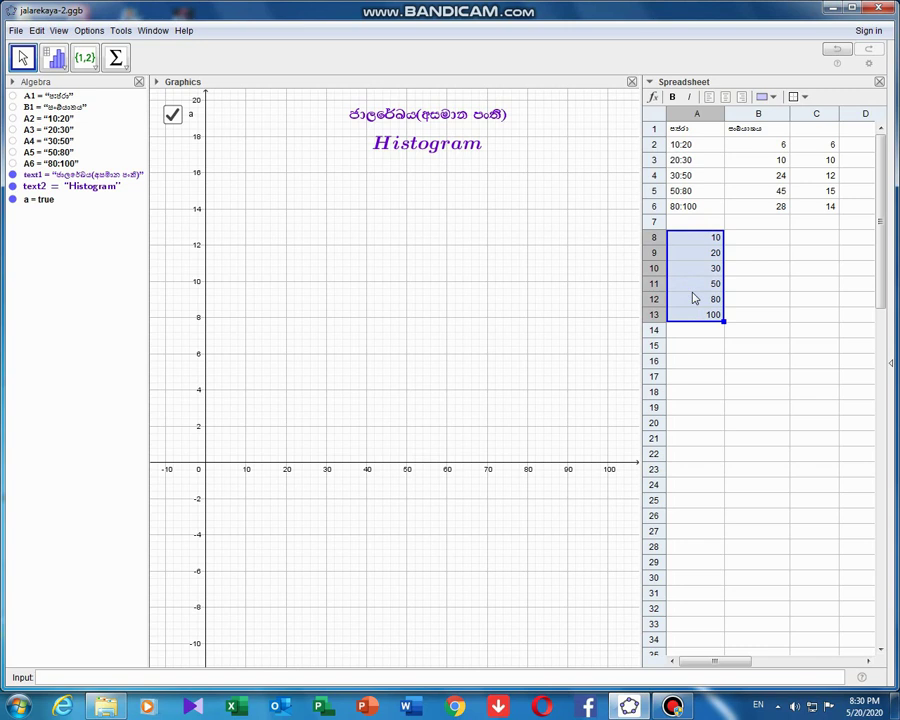
{"action": "right_click", "coordinate": [695, 298]}
{"action": "mouse_move", "coordinate": [721, 403]}
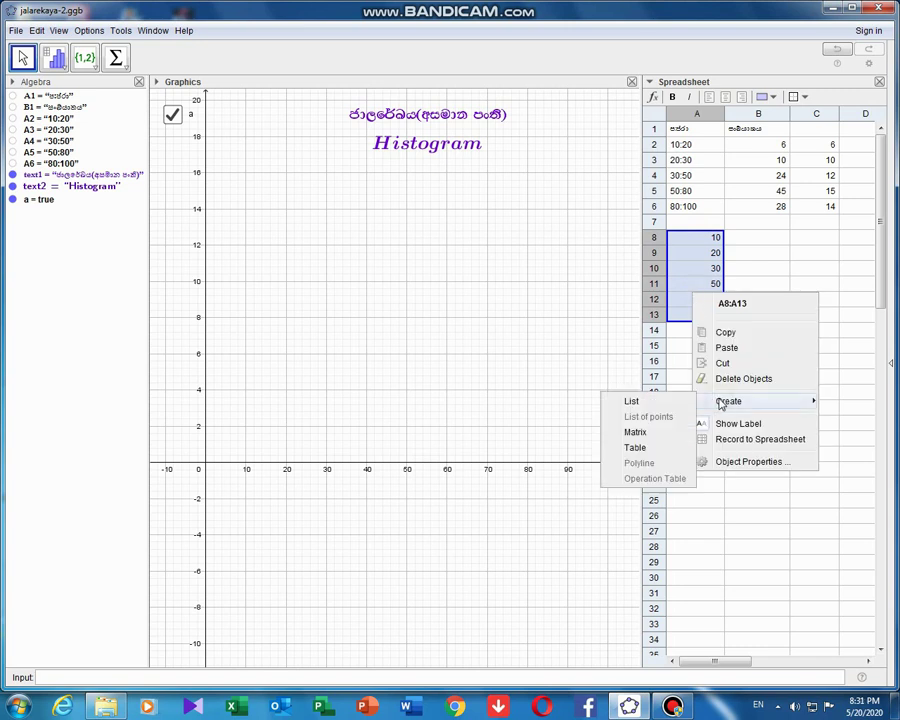
{"action": "left_click", "coordinate": [631, 400]}
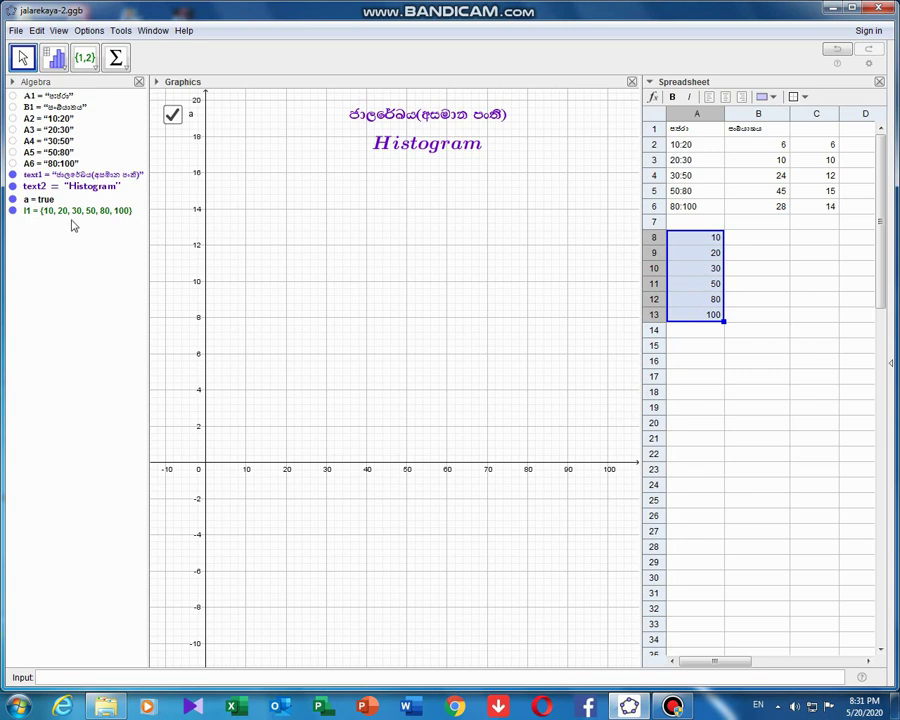
Create list l2 from the height cells C2:C6
{"action": "left_click", "coordinate": [824, 146]}
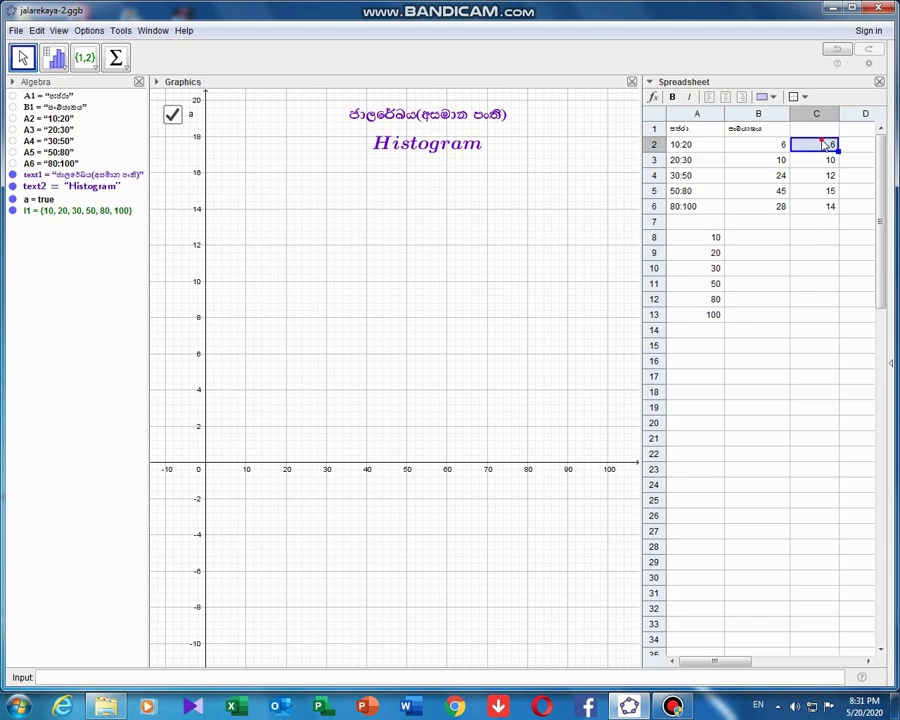
{"action": "left_click_drag", "start_coordinate": [824, 146], "coordinate": [825, 209]}
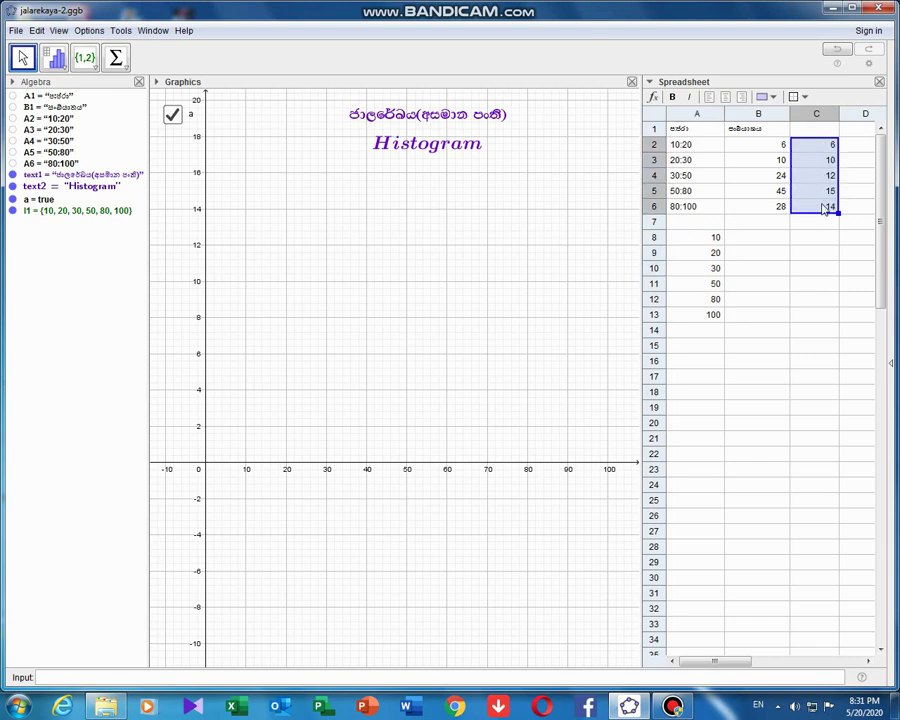
{"action": "right_click", "coordinate": [813, 184]}
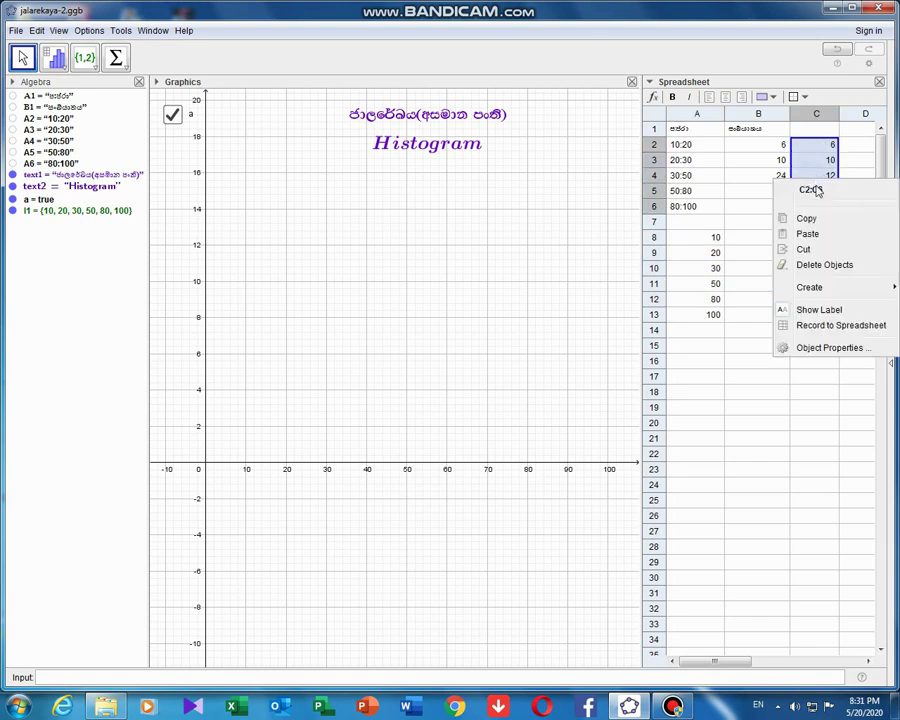
{"action": "mouse_move", "coordinate": [816, 290]}
{"action": "left_click", "coordinate": [728, 291]}
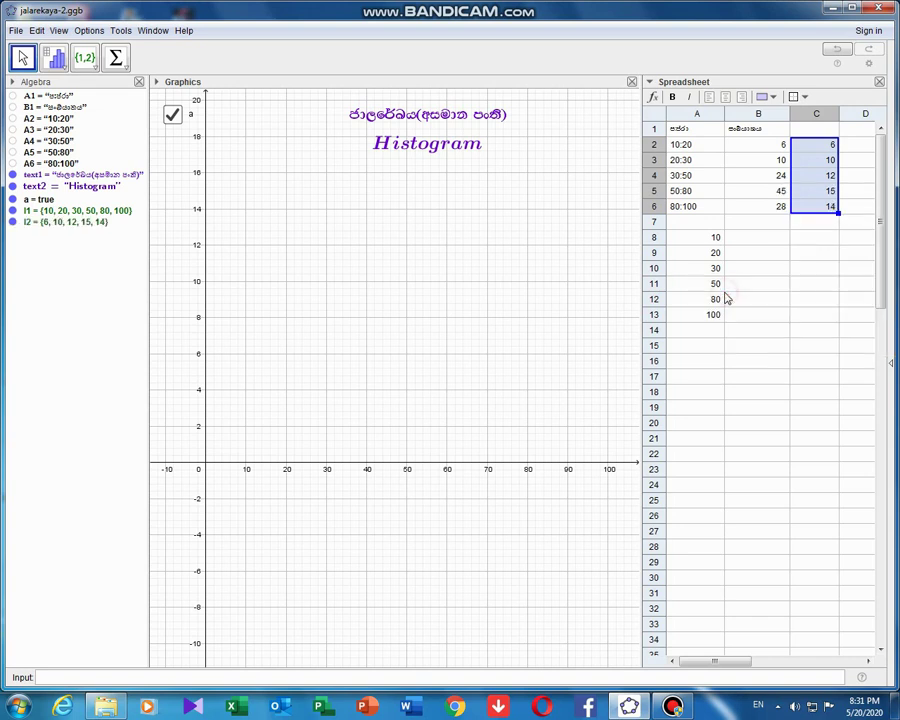
Draw the histogram with Histogram(l1, l2), then close the spreadsheet so the graph fills the window
{"action": "left_click", "coordinate": [89, 679]}
{"action": "type", "text": "his"}
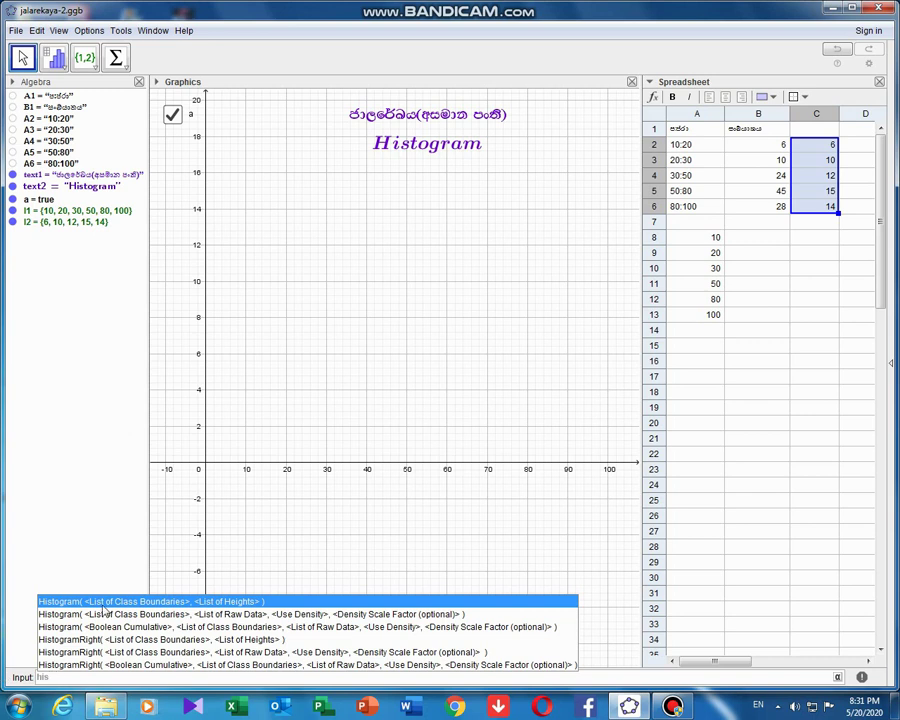
{"action": "left_click", "coordinate": [146, 601]}
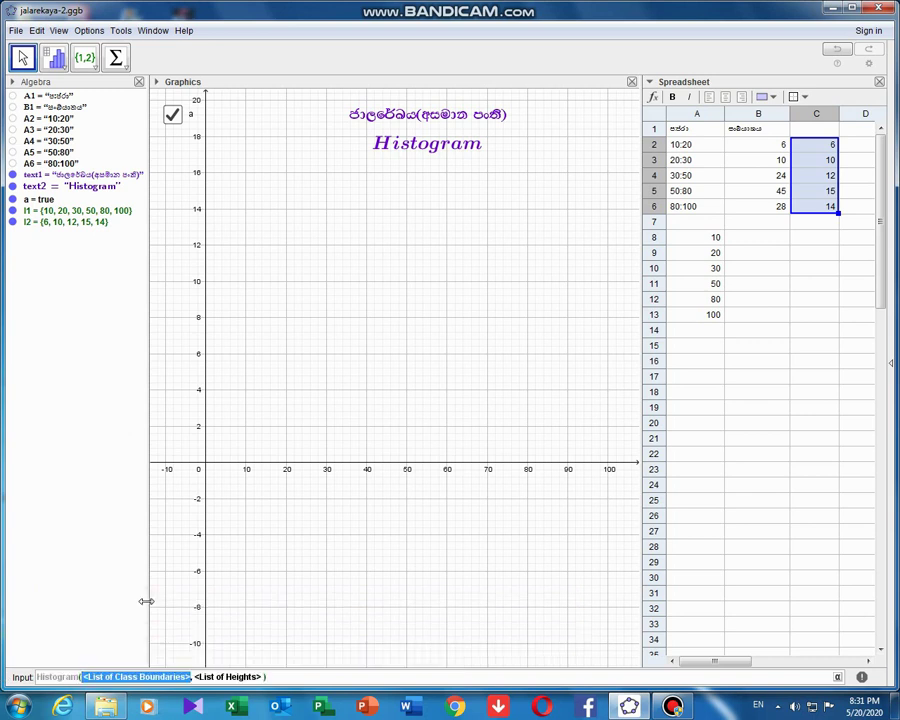
{"action": "type", "text": "l1"}
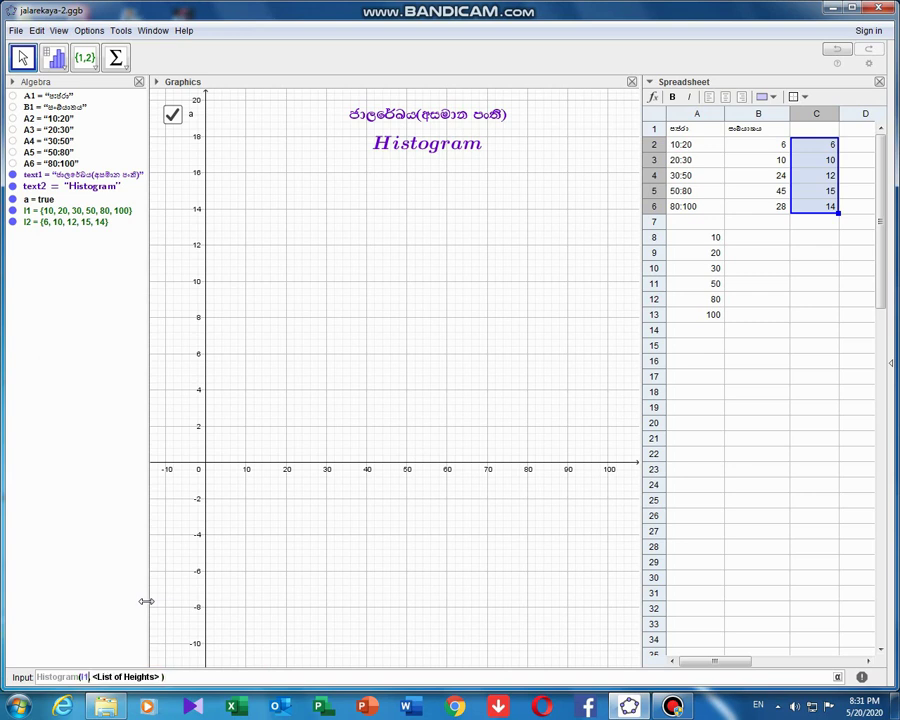
{"action": "type", "text": ", "}
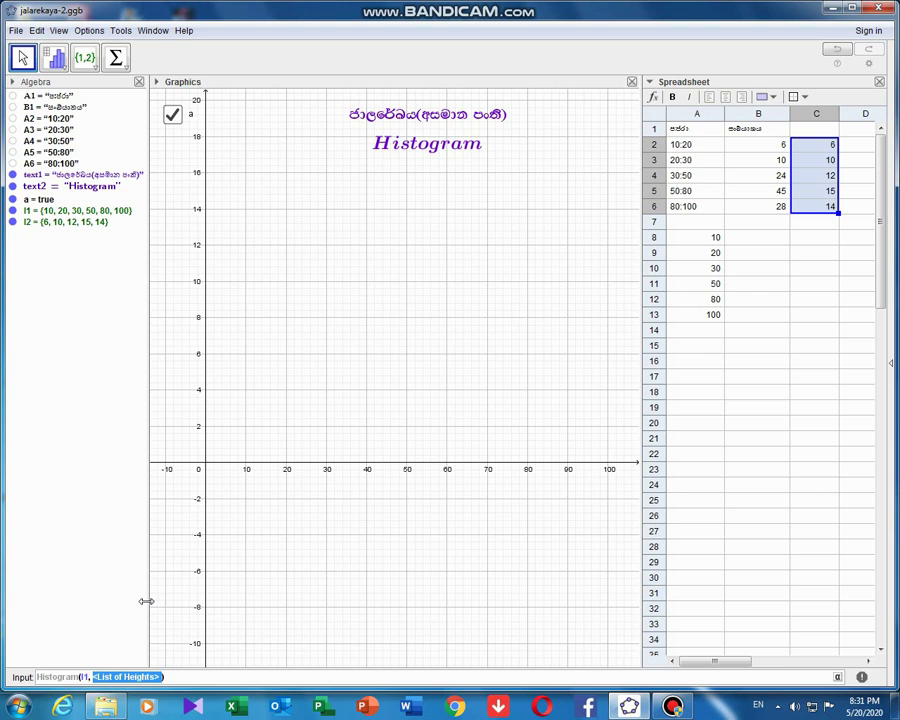
{"action": "type", "text": "l2"}
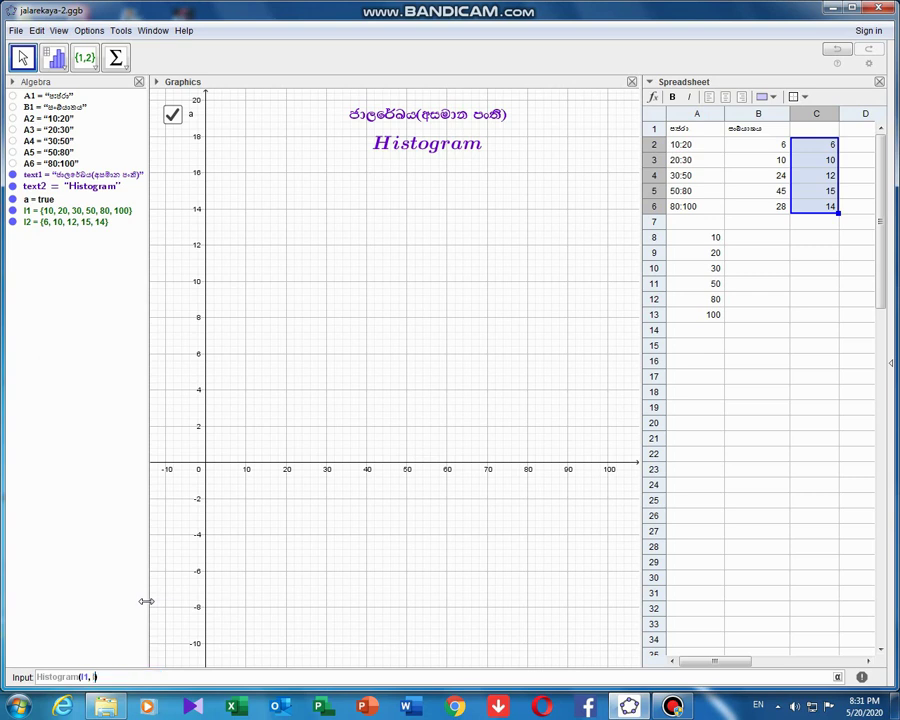
{"action": "key", "text": "Return"}
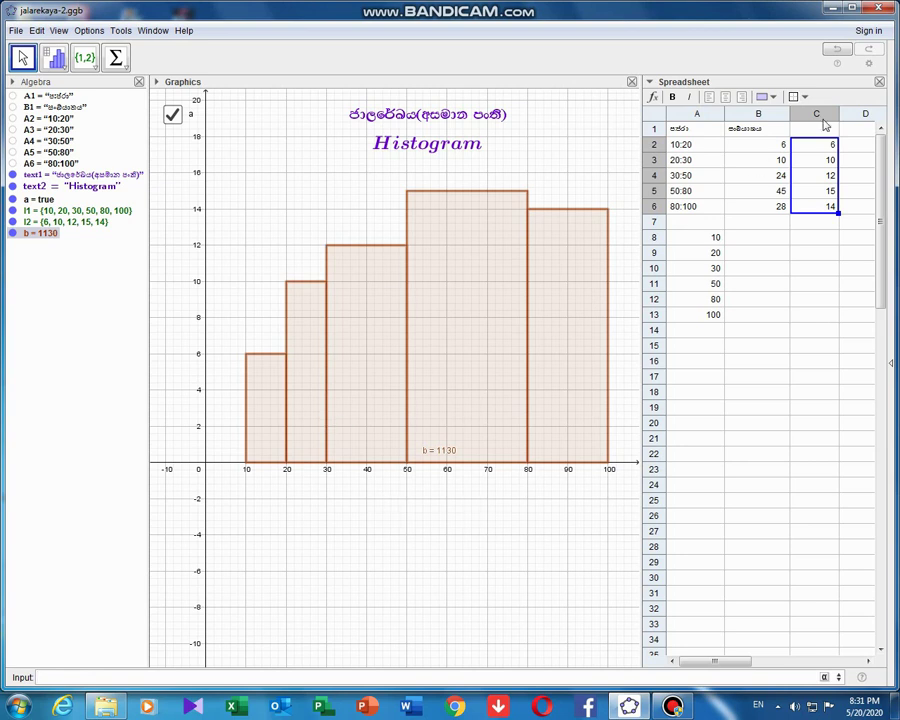
{"action": "left_click", "coordinate": [879, 81]}
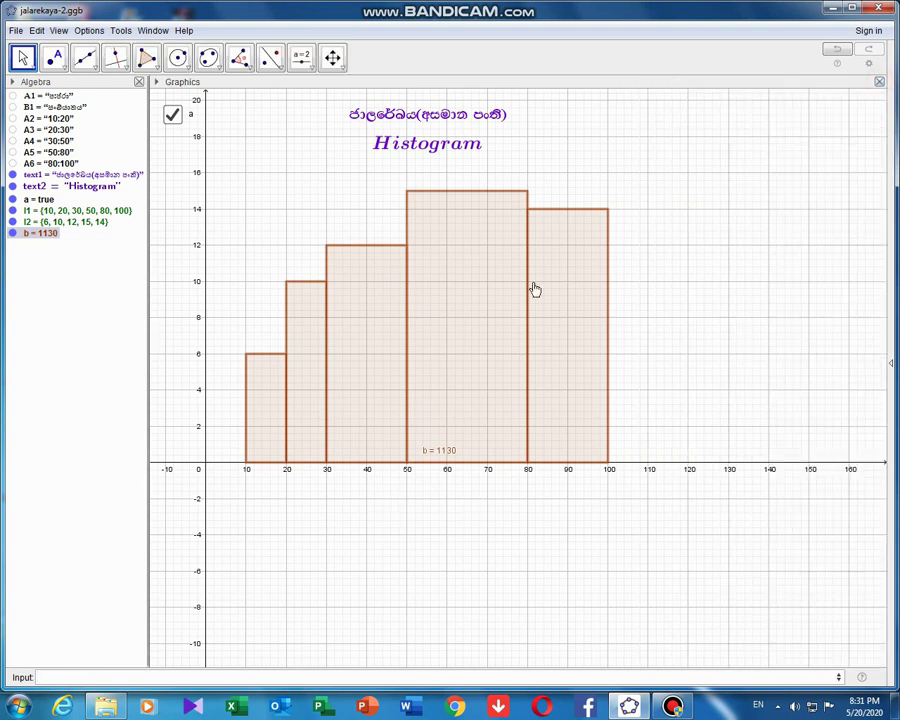
Colour the histogram violet and raise its fill opacity in Object Properties
{"action": "right_click", "coordinate": [443, 333]}
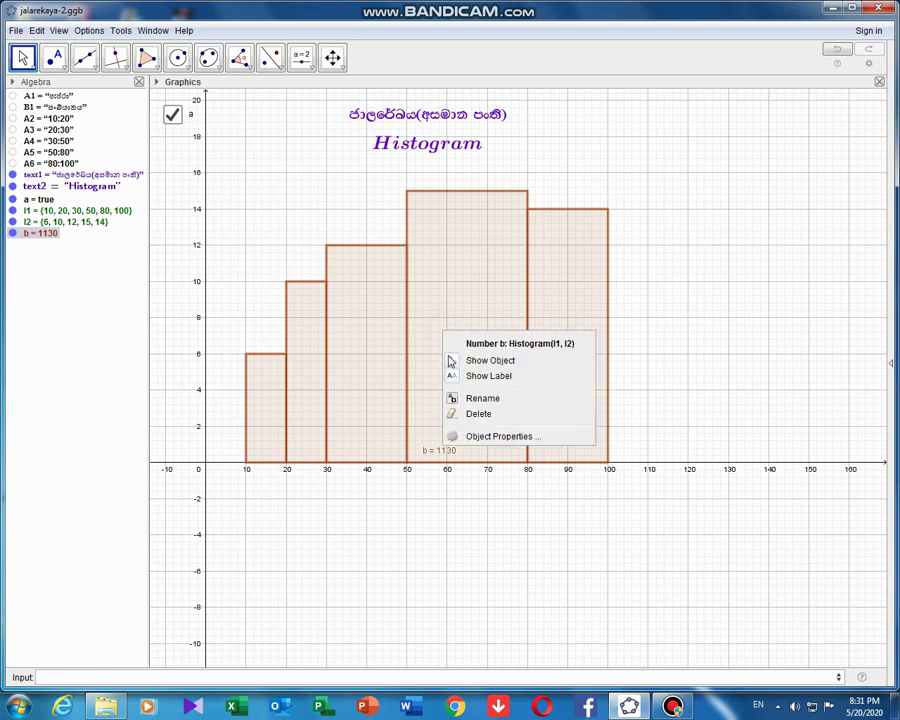
{"action": "left_click", "coordinate": [486, 437]}
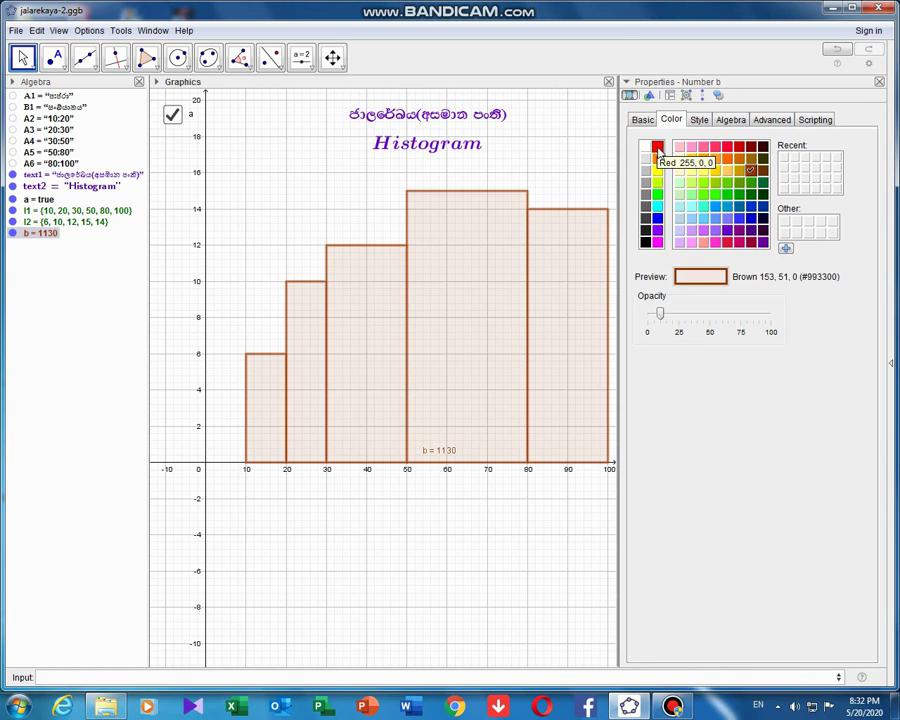
{"action": "left_click", "coordinate": [657, 232]}
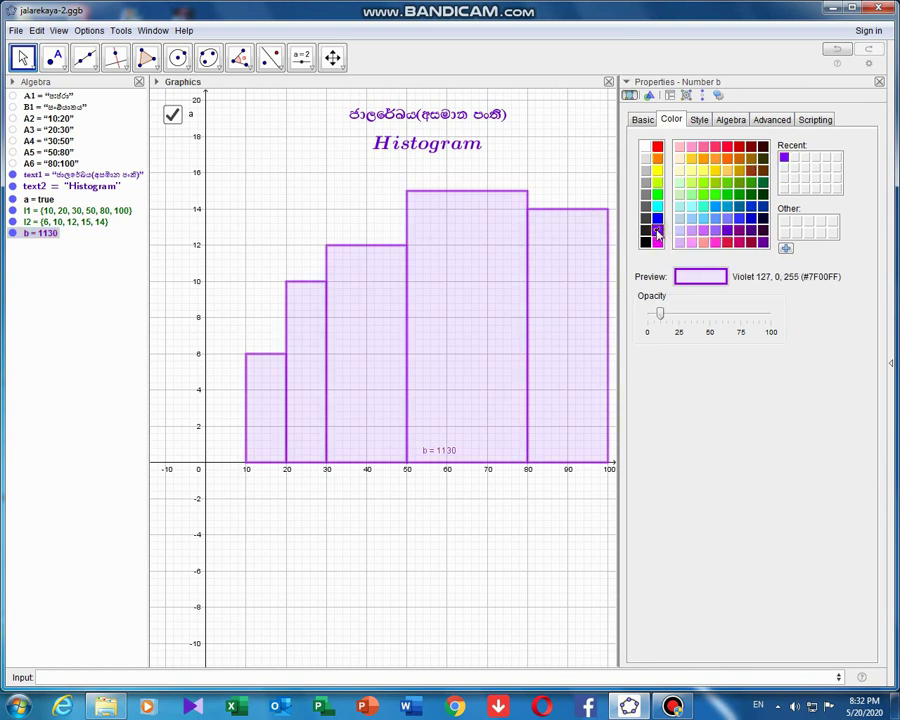
{"action": "left_click_drag", "start_coordinate": [661, 311], "coordinate": [690, 313]}
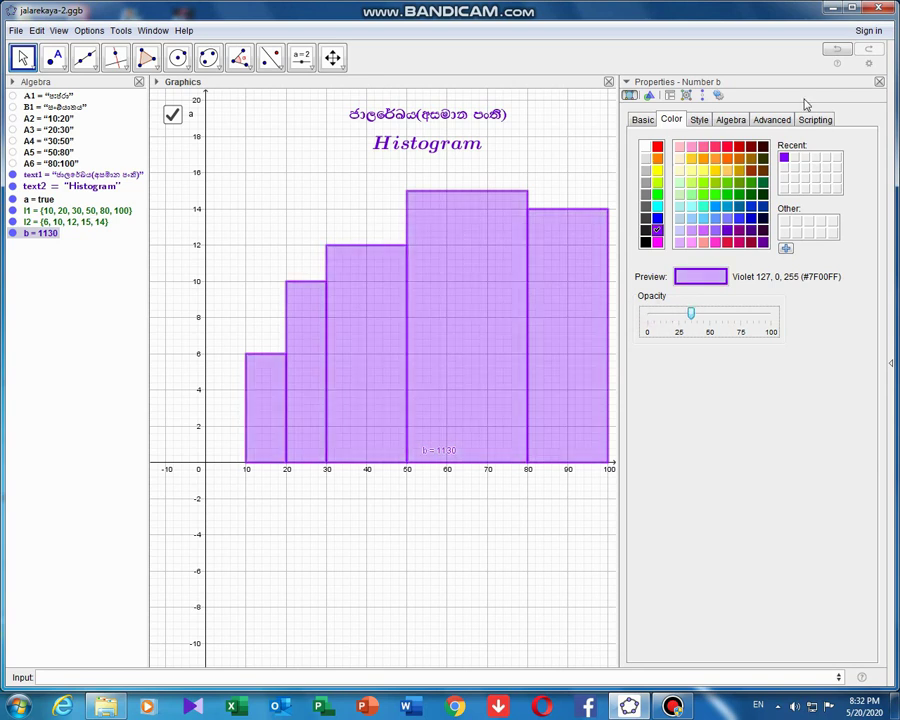
{"action": "left_click", "coordinate": [880, 83]}
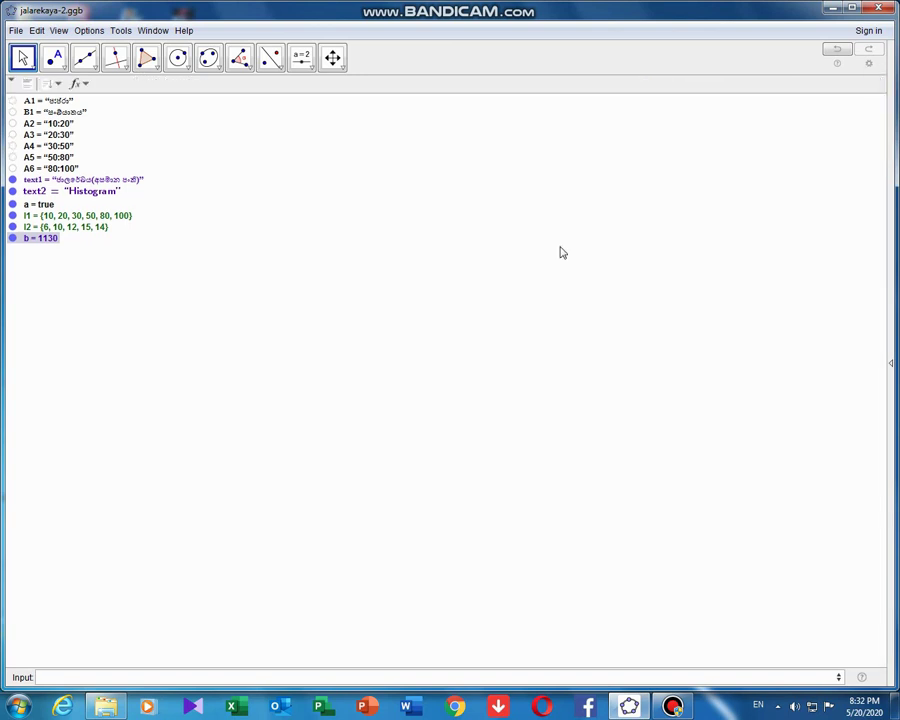
{"action": "left_click", "coordinate": [891, 368]}
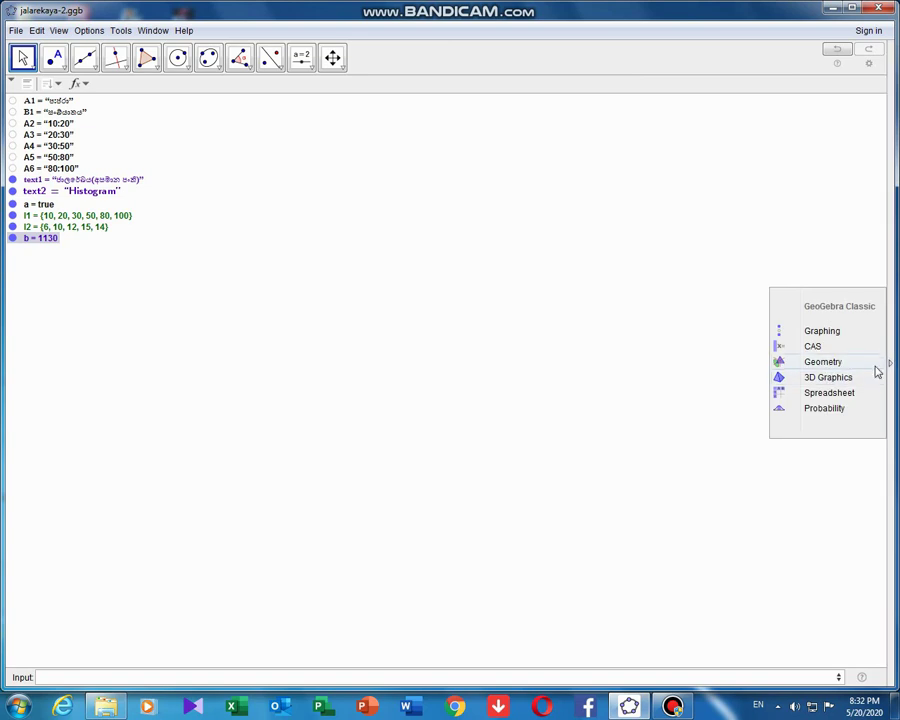
Switch to the Graphing perspective to show the violet histogram beside the algebra list
{"action": "left_click", "coordinate": [830, 337]}
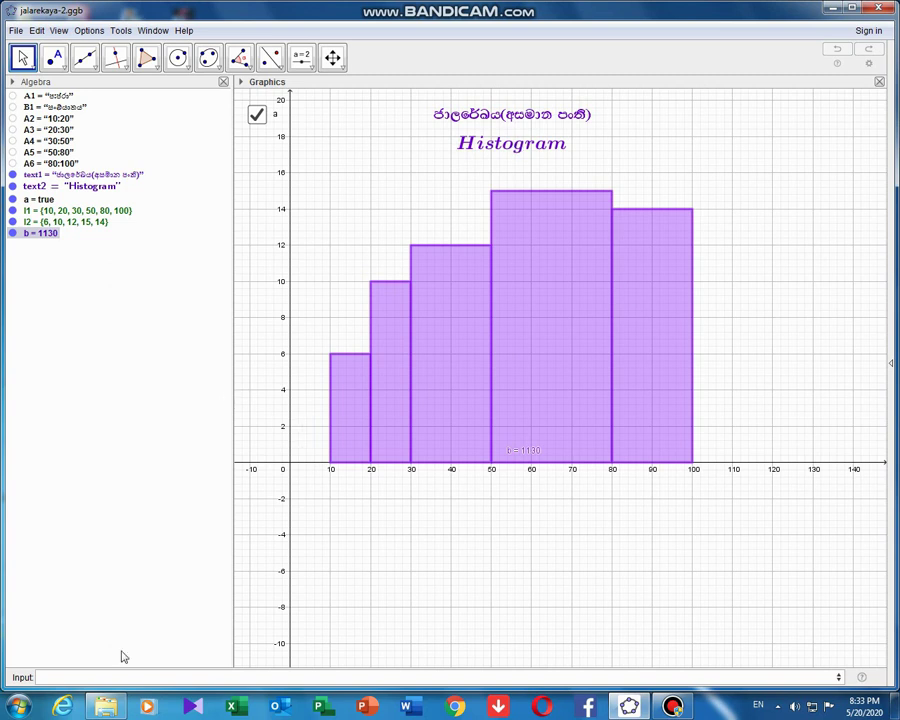
{"action": "left_click", "coordinate": [63, 677]}
Insert the Polygon( <Point>, ..., <Point> ) template from the 'poly' suggestions
{"action": "type", "text": "poly"}
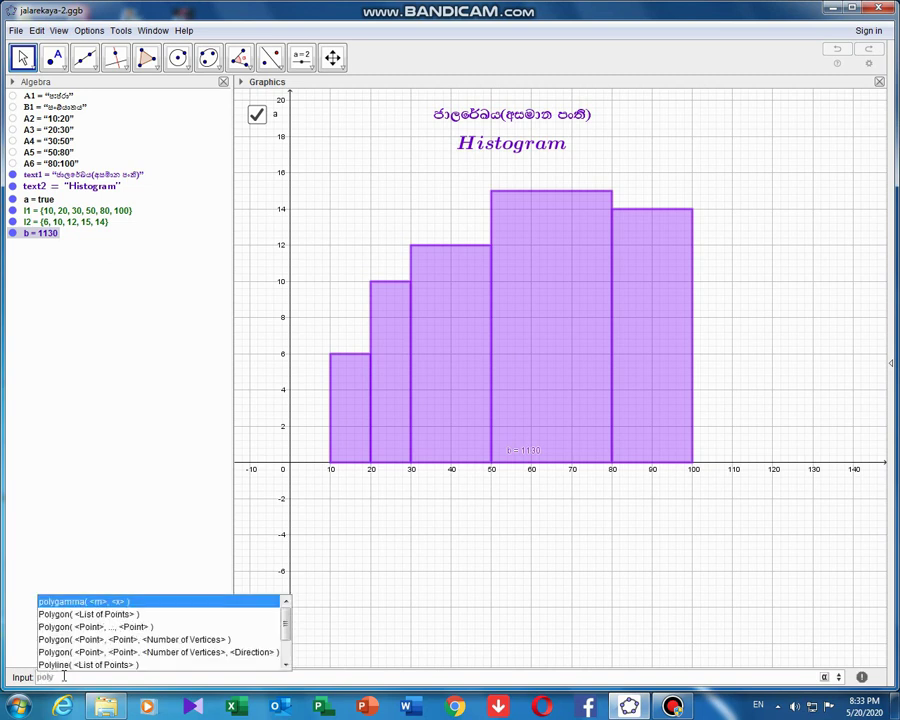
{"action": "left_click", "coordinate": [98, 627]}
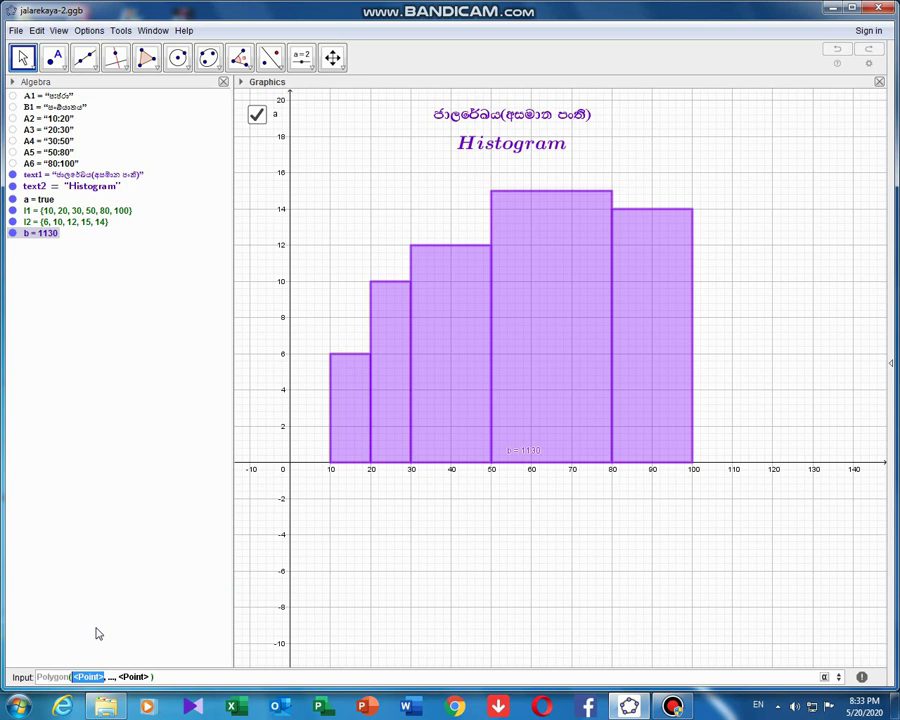
Enter the polygon vertices (5,0), (15,6), (25,10), (35,12) and begin (45,12)
{"action": "type", "text": "("}
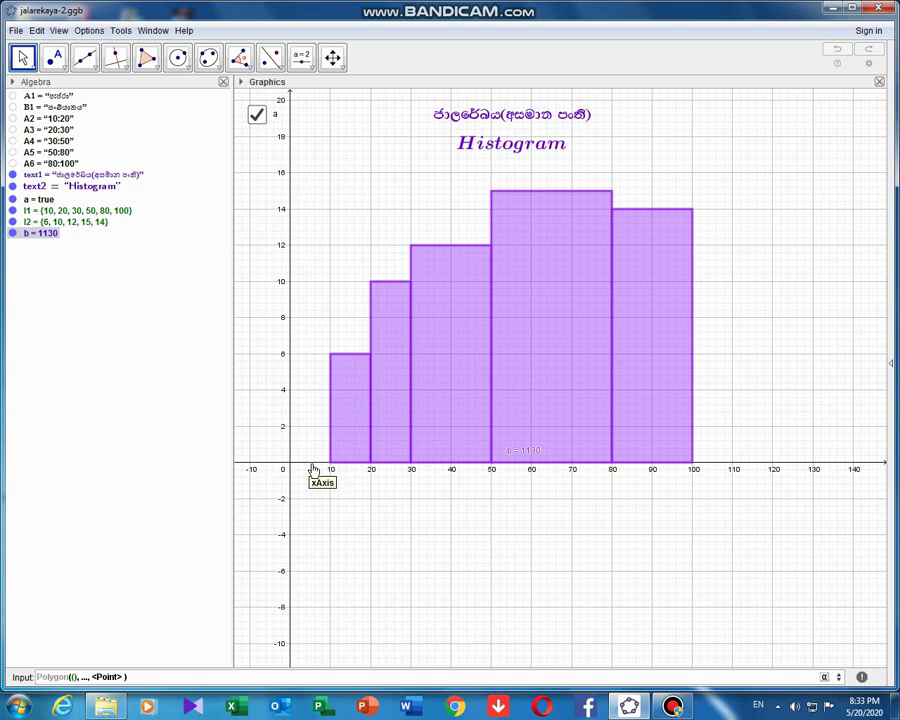
{"action": "type", "text": "5,0"}
{"action": "key", "text": "Tab"}
{"action": "type", "text": "("}
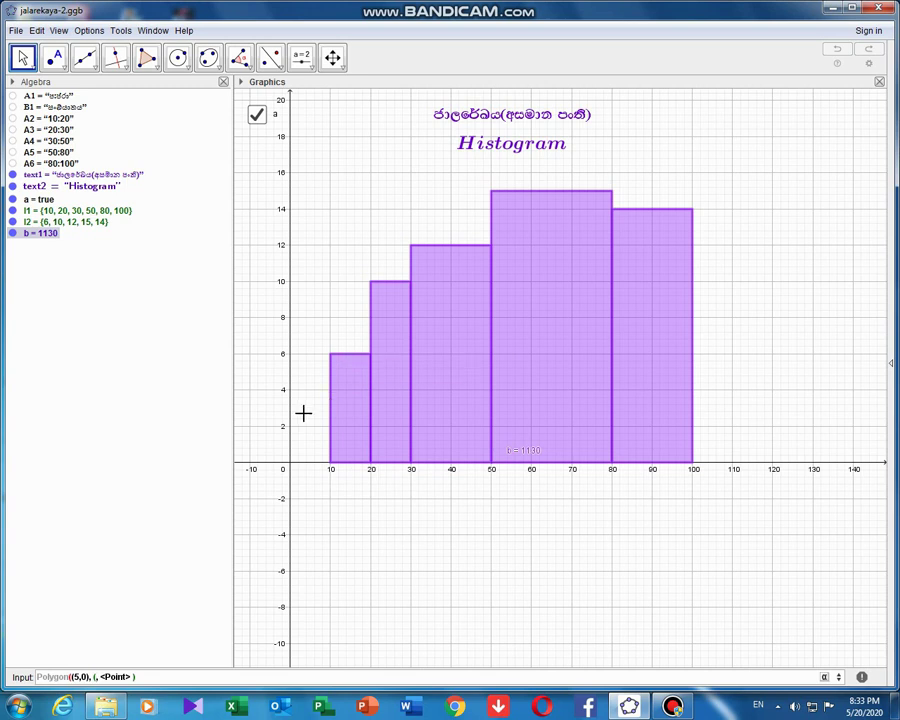
{"action": "type", "text": "15,"}
{"action": "key", "text": "Tab"}
{"action": "type", "text": "6"}
{"action": "key", "text": "Return"}
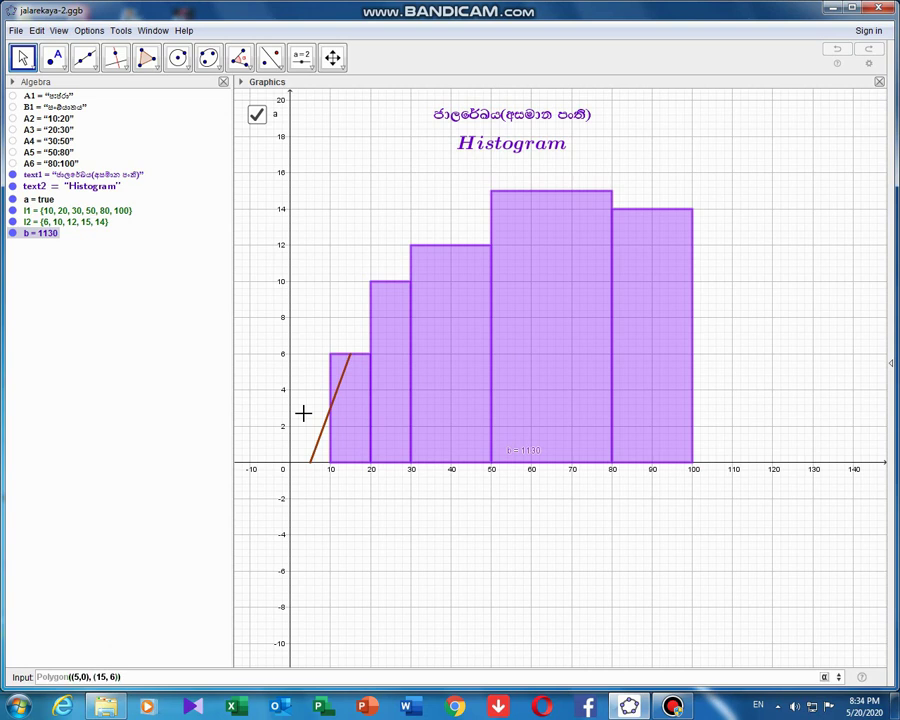
{"action": "type", "text": "(25,10"}
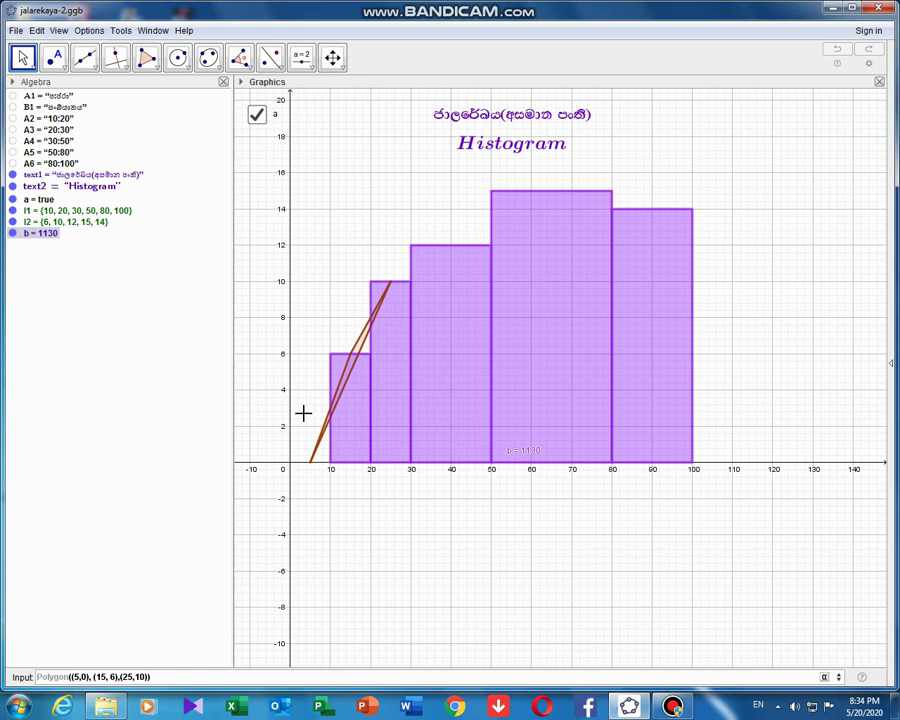
{"action": "type", "text": ",(35"}
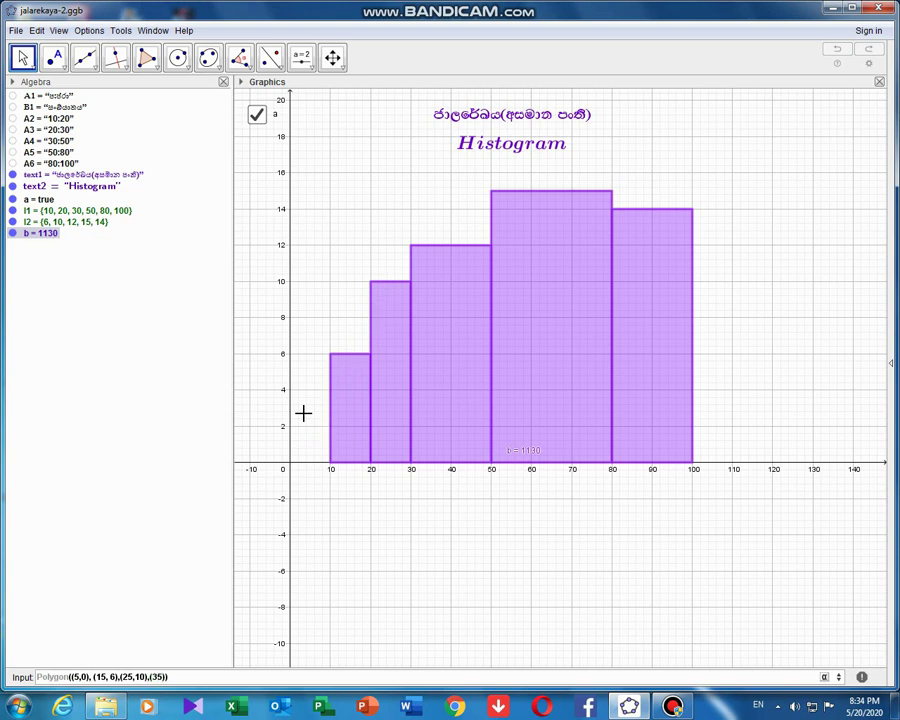
{"action": "type", "text": ",12)"}
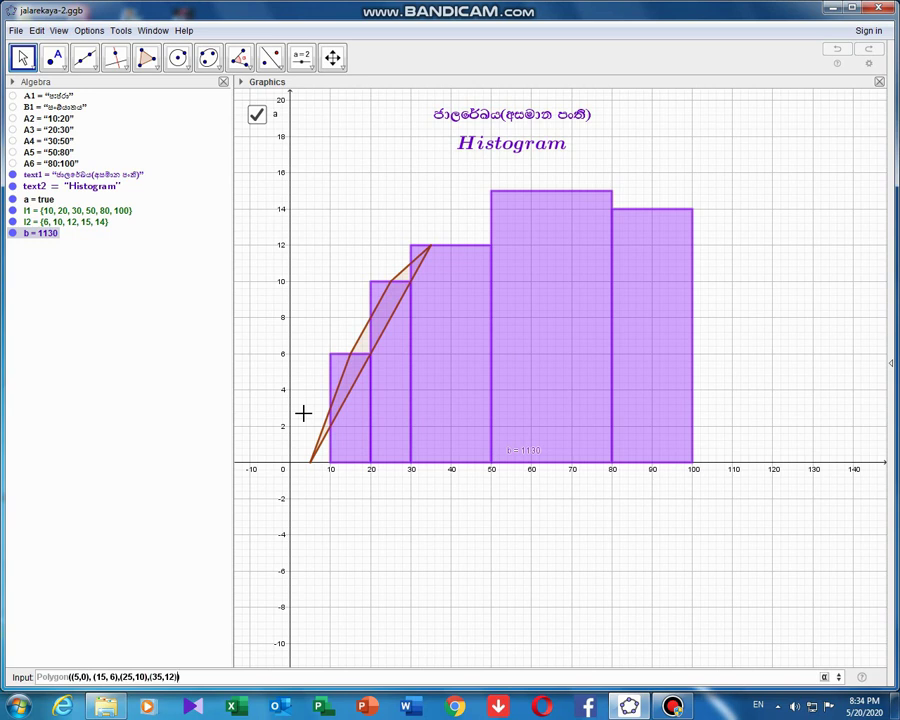
{"action": "type", "text": ",("}
{"action": "type", "text": "45,1"}
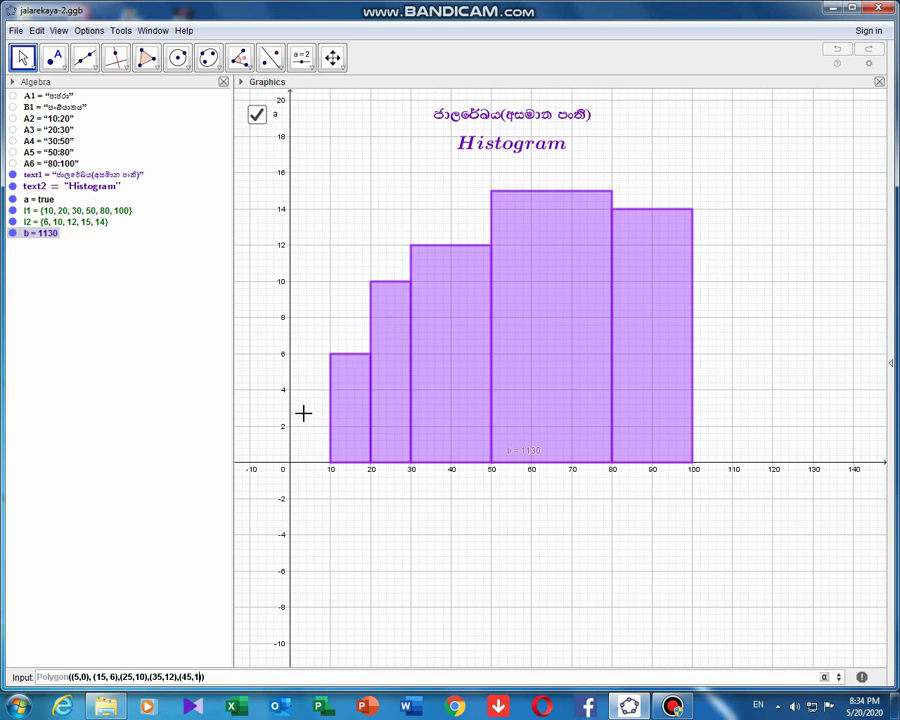
{"action": "type", "text": "2)"}
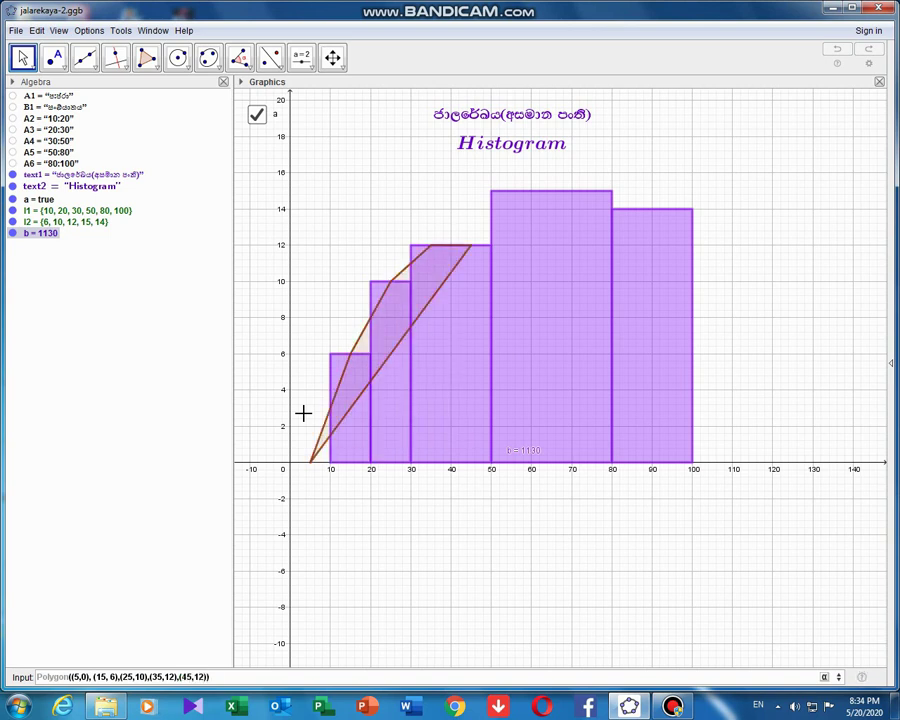
{"action": "type", "text": ",("}
Complete the polygon with points (55,15), (65,15), (75,15), (85,14), (95,14), (105,0) to create poly1
{"action": "type", "text": "55"}
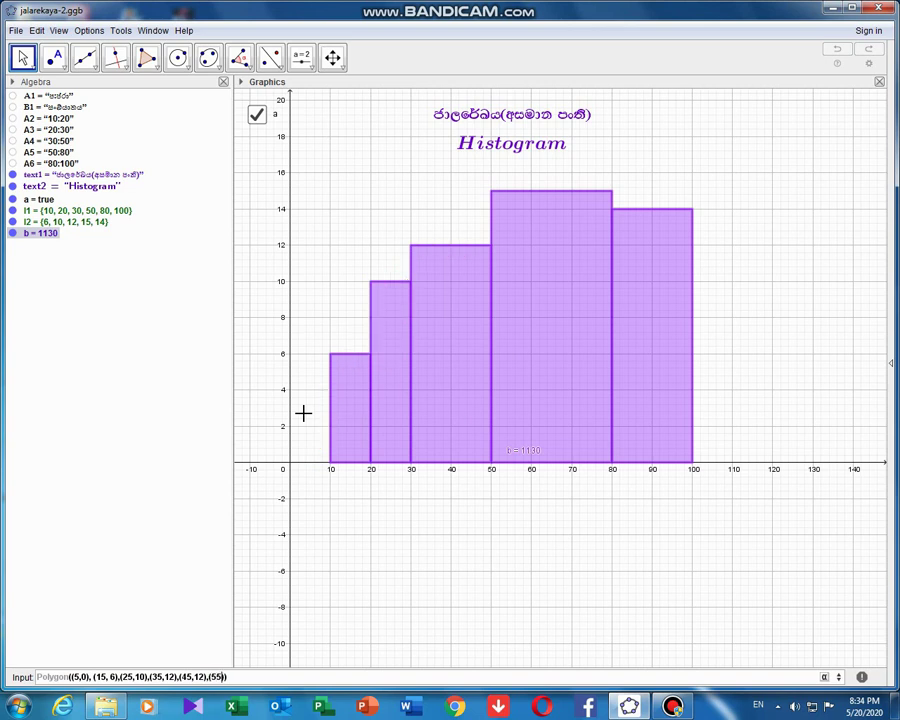
{"action": "type", "text": ",15)"}
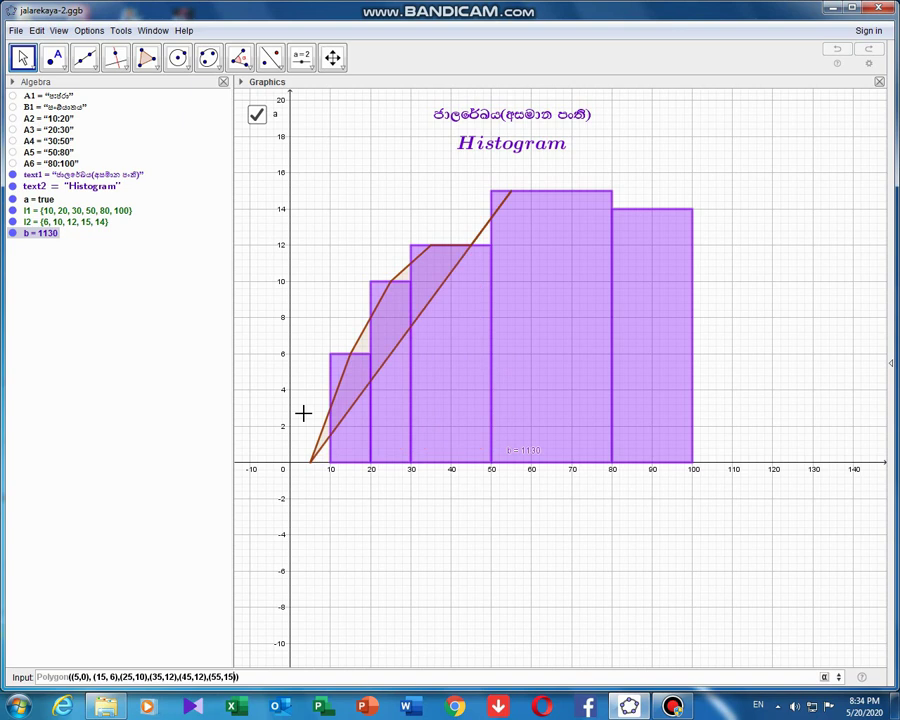
{"action": "type", "text": ",("}
{"action": "type", "text": "65"}
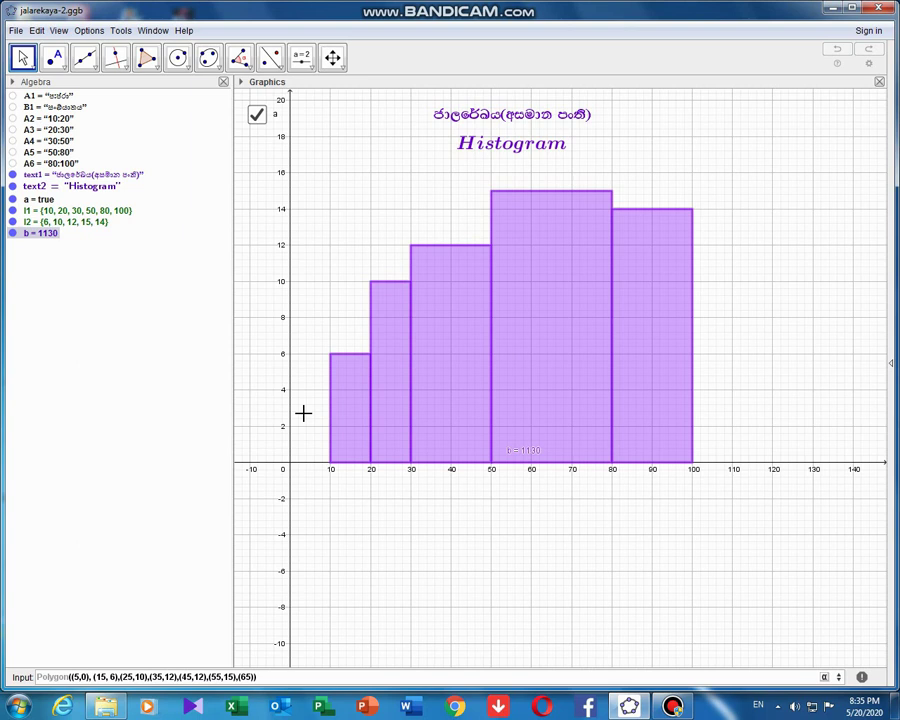
{"action": "type", "text": ",15)"}
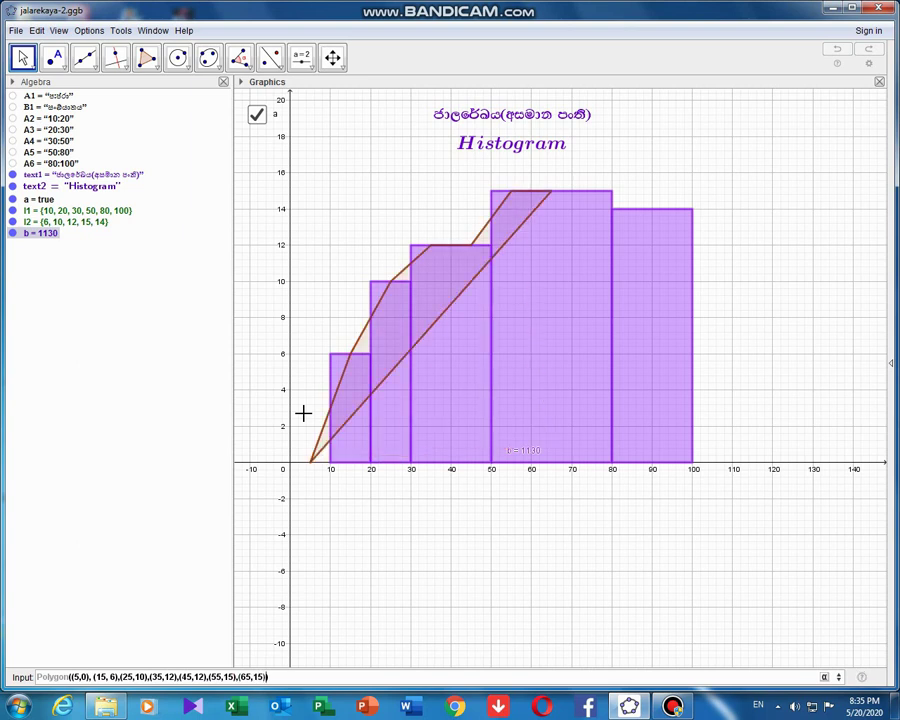
{"action": "type", "text": ",(75,15)"}
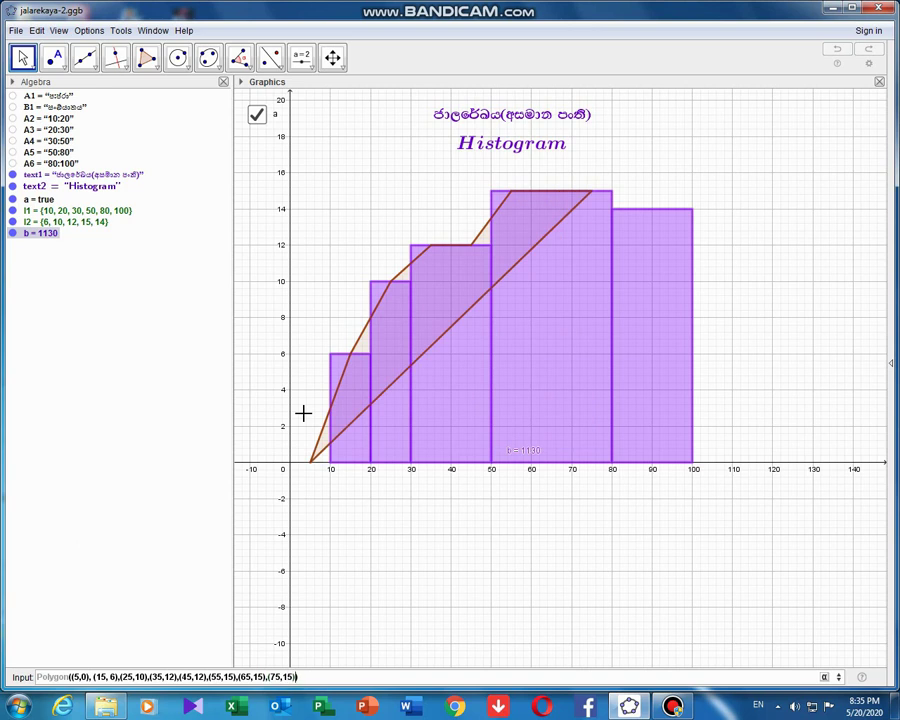
{"action": "type", "text": ",("}
{"action": "type", "text": "85"}
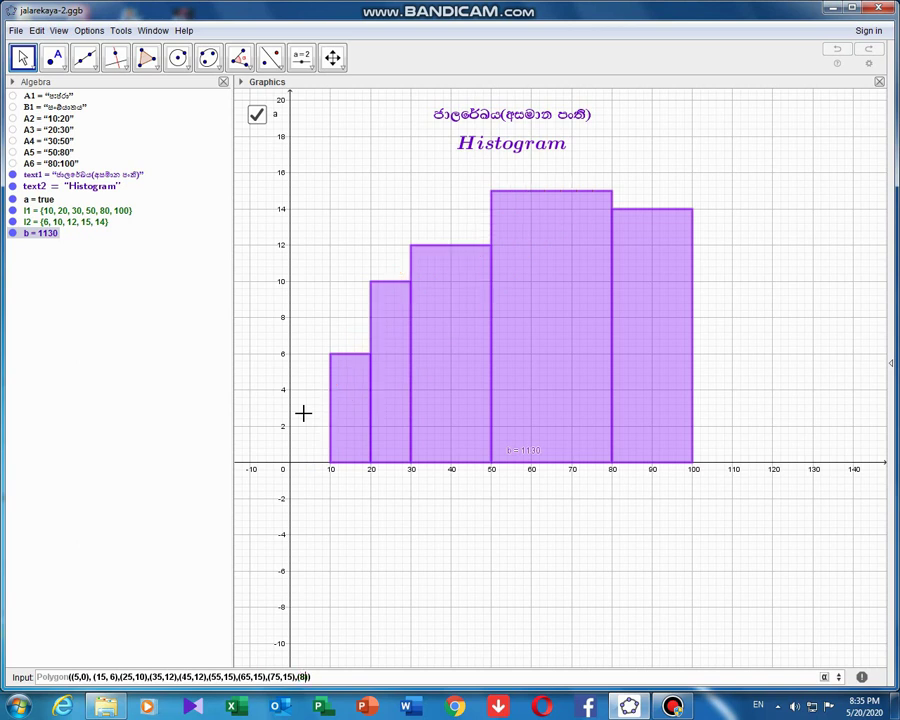
{"action": "type", "text": ",14)"}
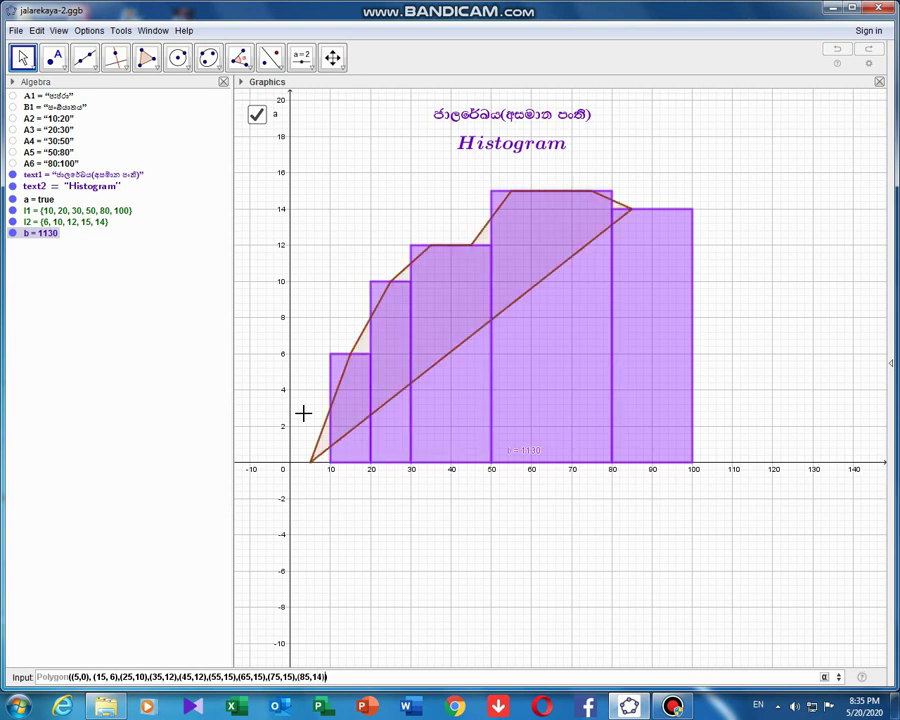
{"action": "type", "text": ",(95,14)"}
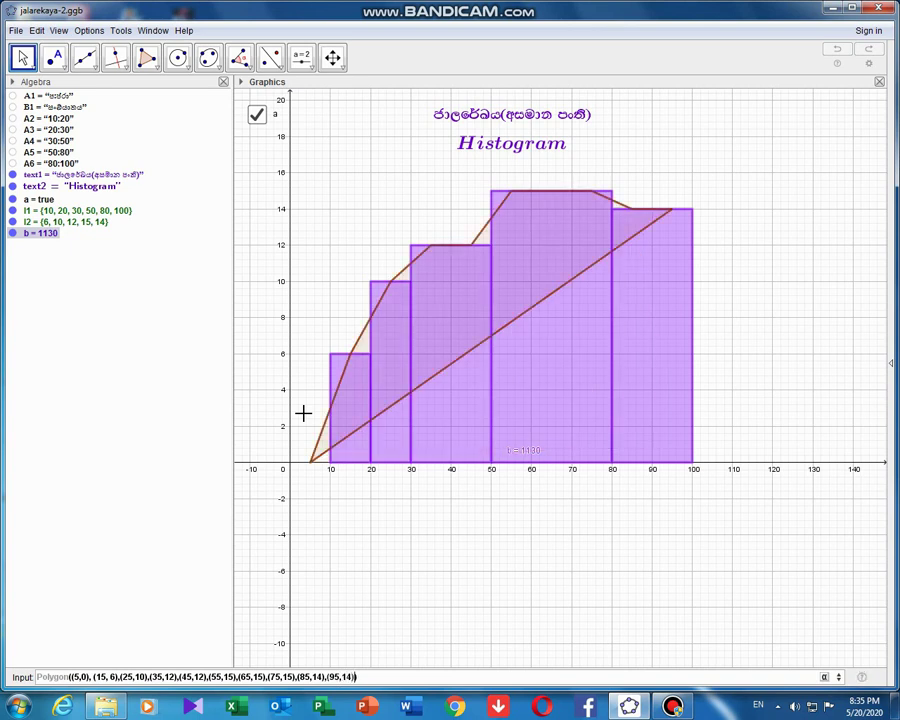
{"action": "type", "text": ",(105"}
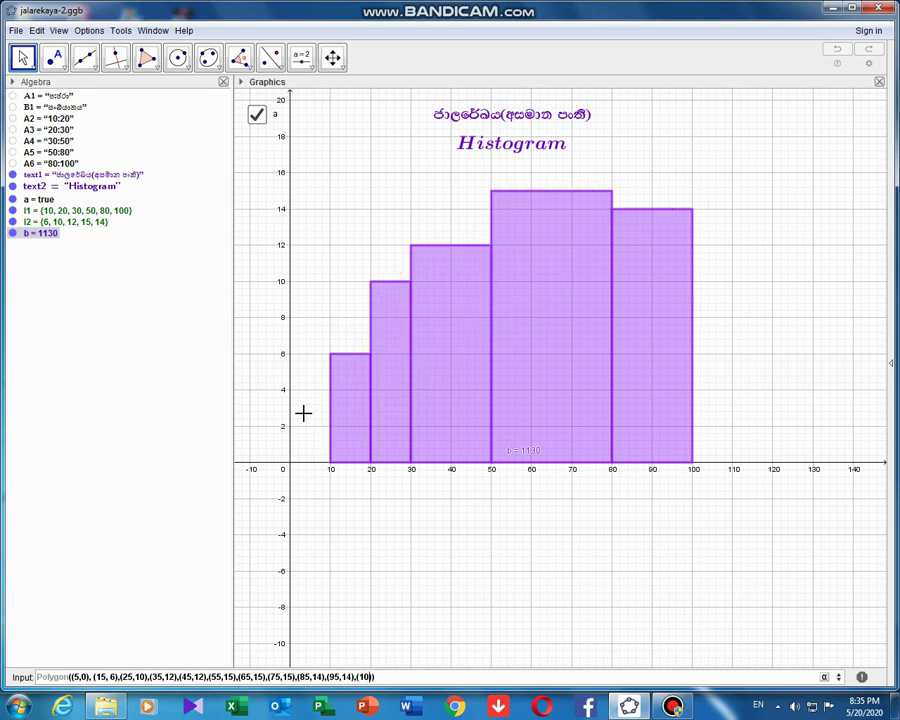
{"action": "type", "text": ",0"}
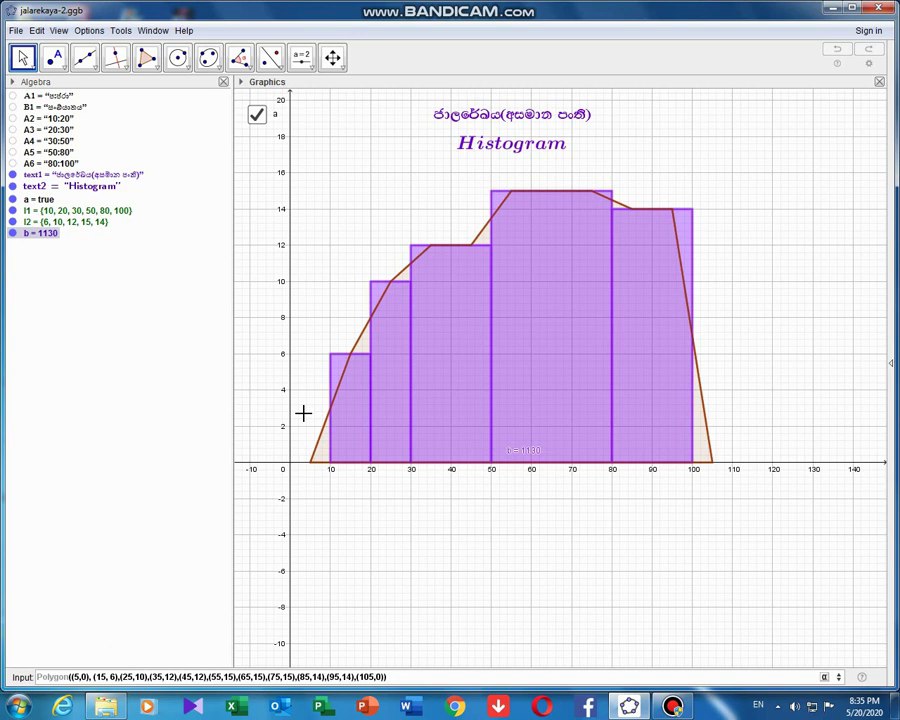
{"action": "key", "text": "Return"}
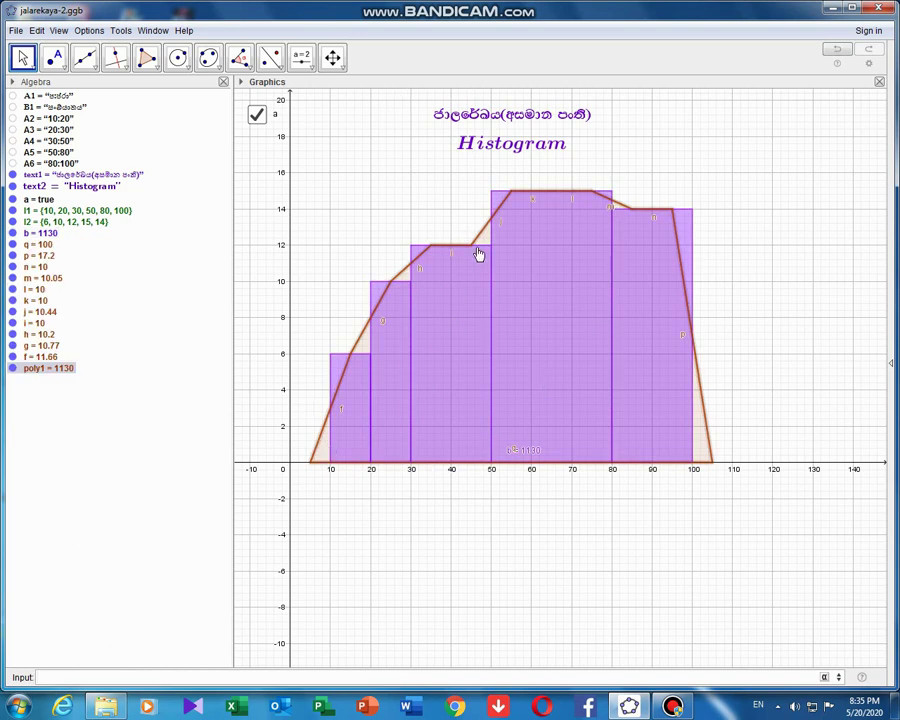
Colour poly1 red and set its fill opacity to about 25
{"action": "left_click", "coordinate": [388, 184]}
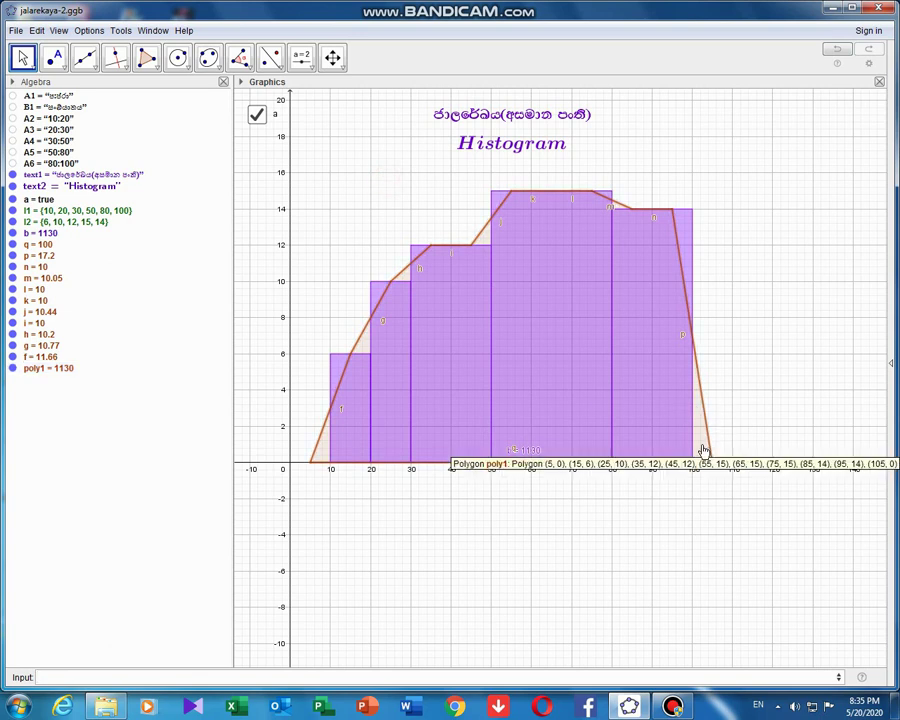
{"action": "right_click", "coordinate": [702, 450]}
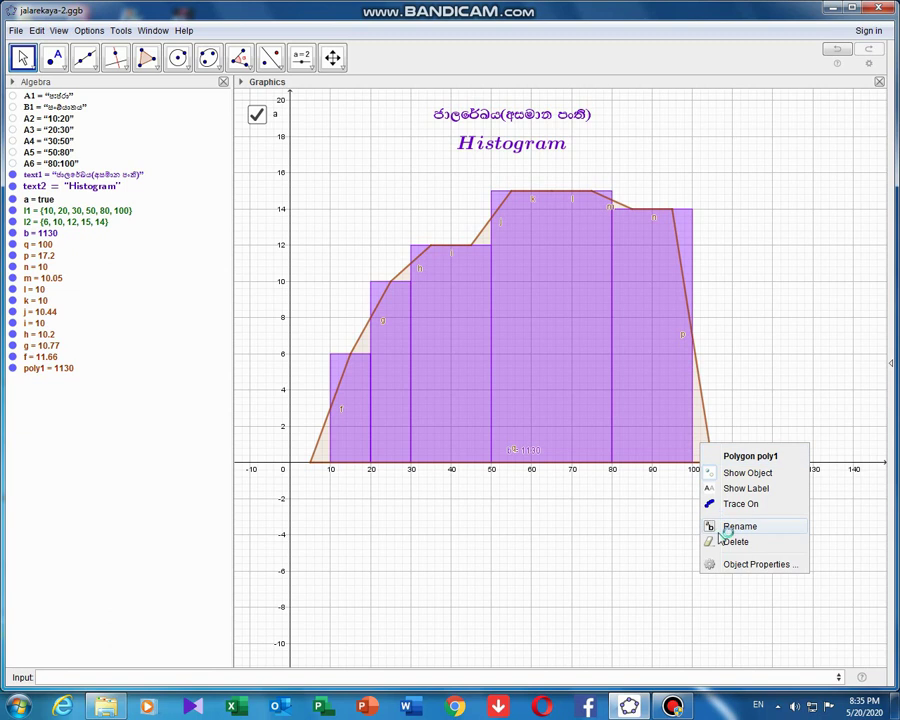
{"action": "left_click", "coordinate": [740, 565]}
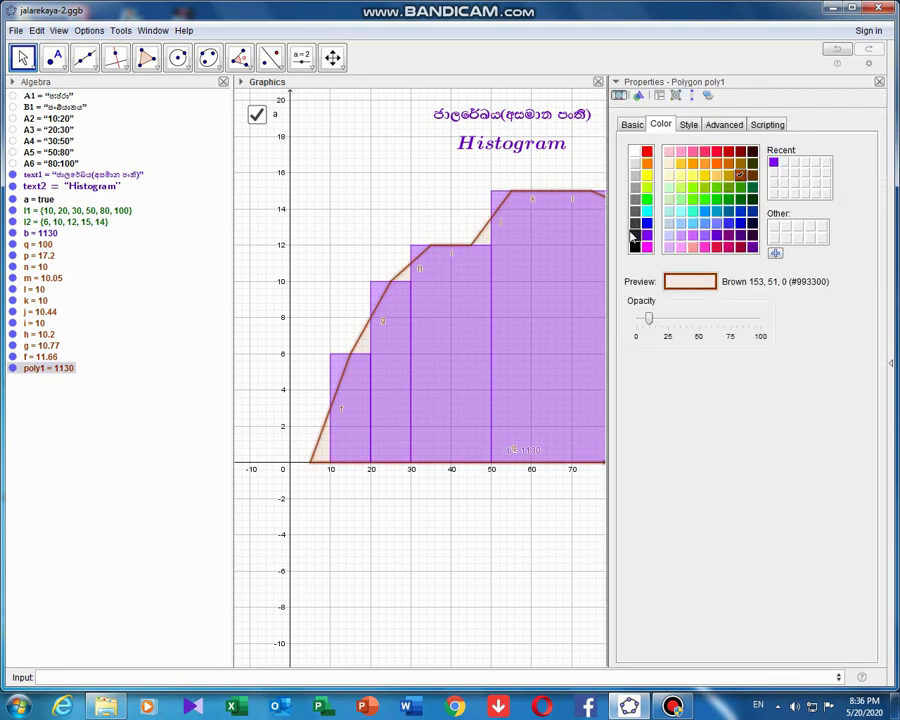
{"action": "left_click", "coordinate": [647, 151]}
{"action": "left_click_drag", "start_coordinate": [648, 320], "coordinate": [681, 322]}
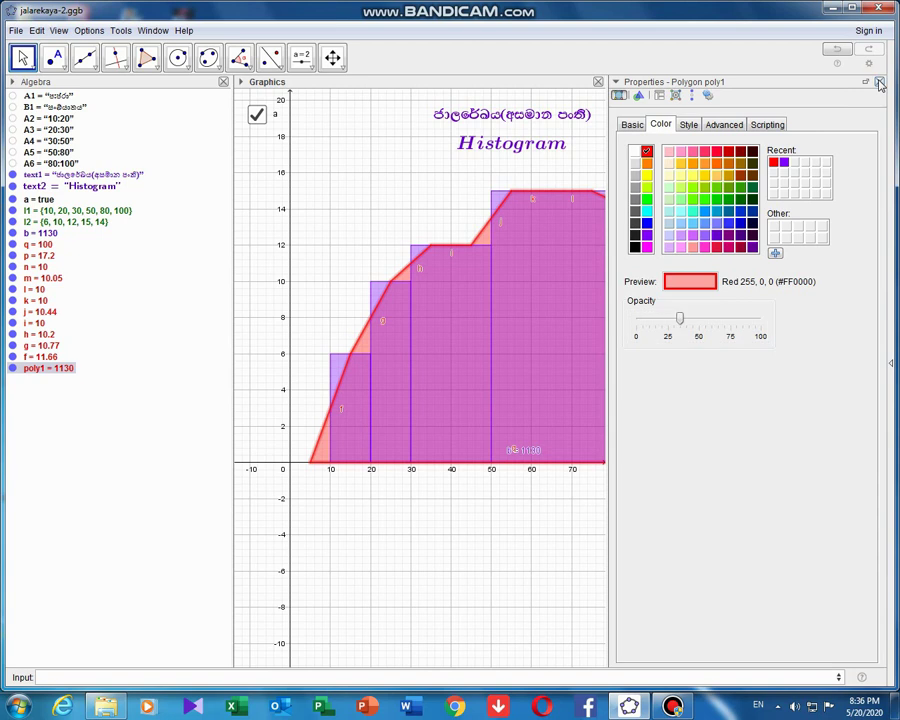
{"action": "left_click", "coordinate": [879, 82]}
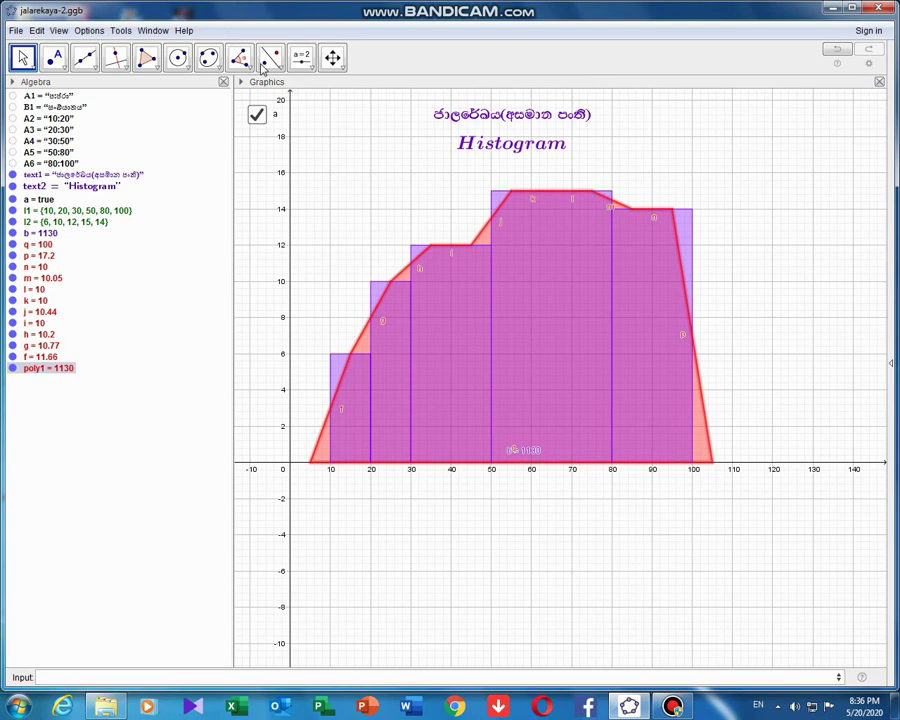
{"action": "left_click", "coordinate": [301, 57]}
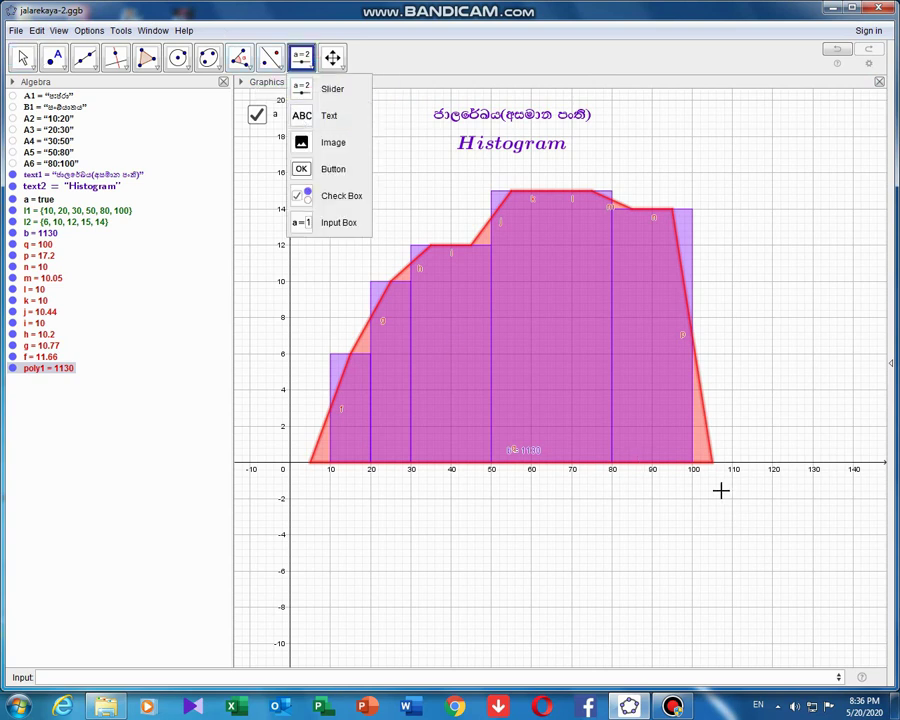
Turn off Show Label for segments q, p and n in the Algebra view
{"action": "left_click", "coordinate": [301, 237]}
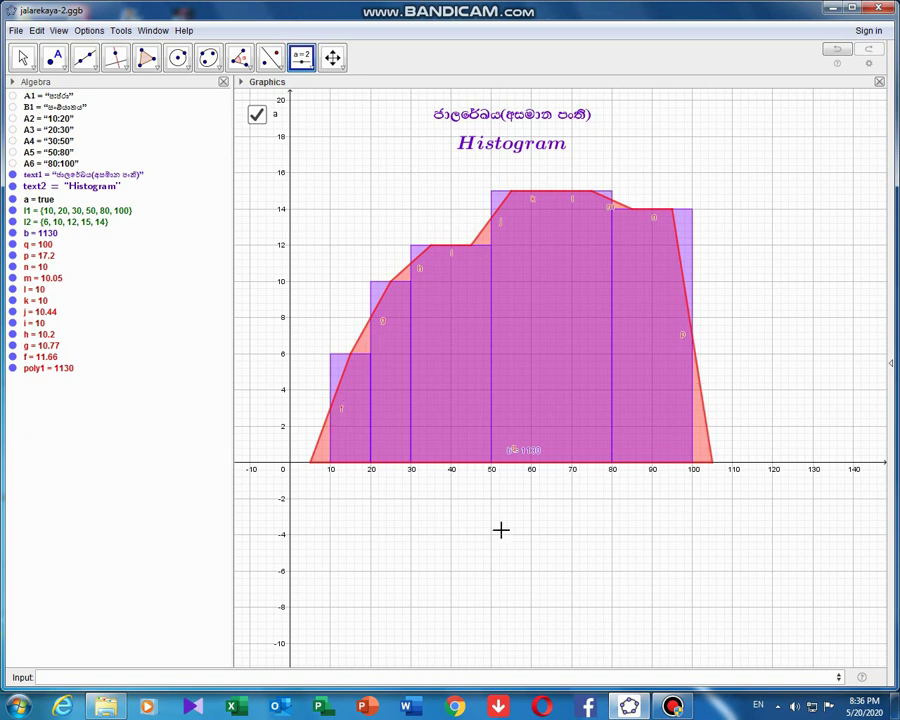
{"action": "left_click", "coordinate": [40, 244]}
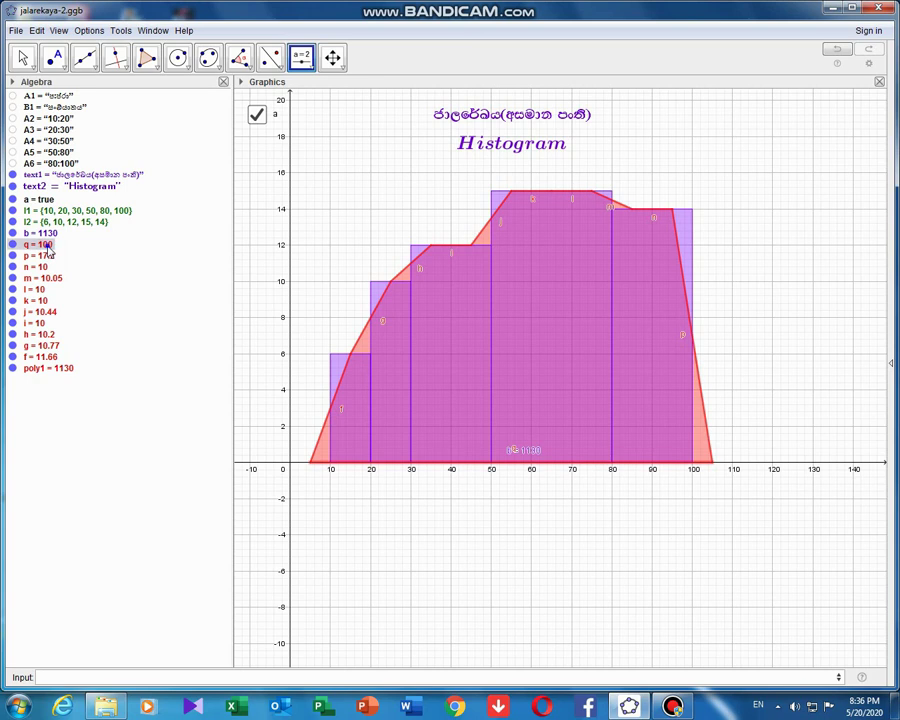
{"action": "right_click", "coordinate": [48, 250]}
{"action": "left_click", "coordinate": [78, 294]}
{"action": "right_click", "coordinate": [49, 256]}
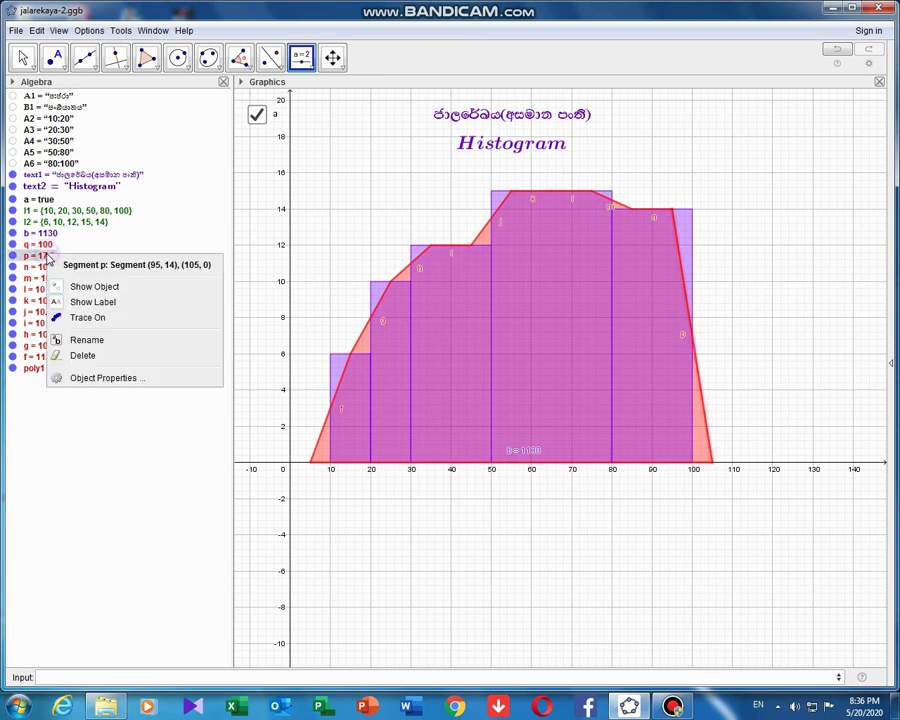
{"action": "left_click", "coordinate": [78, 302]}
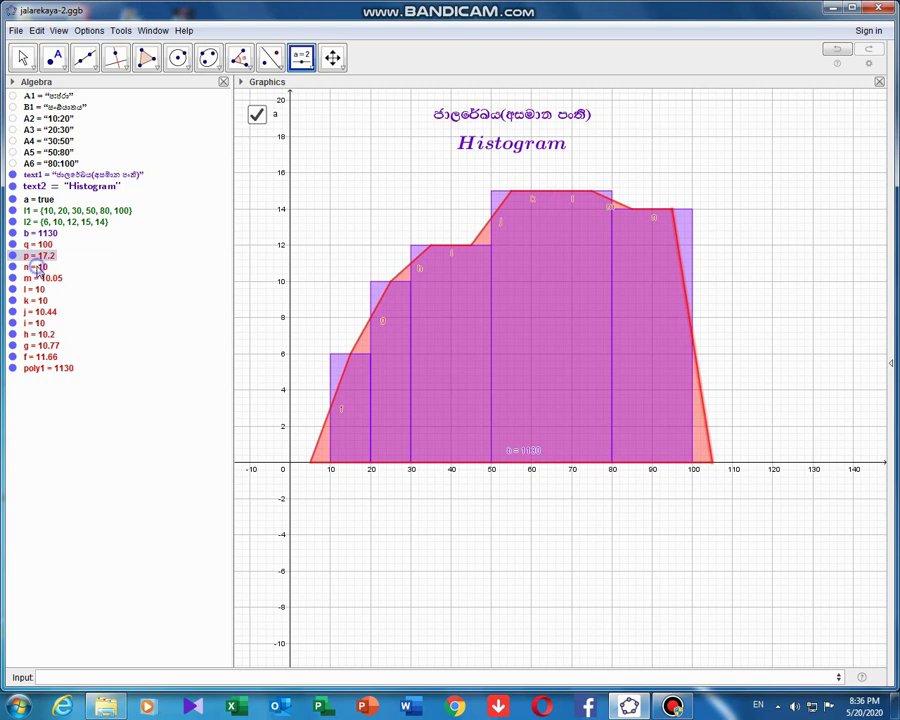
{"action": "right_click", "coordinate": [37, 268]}
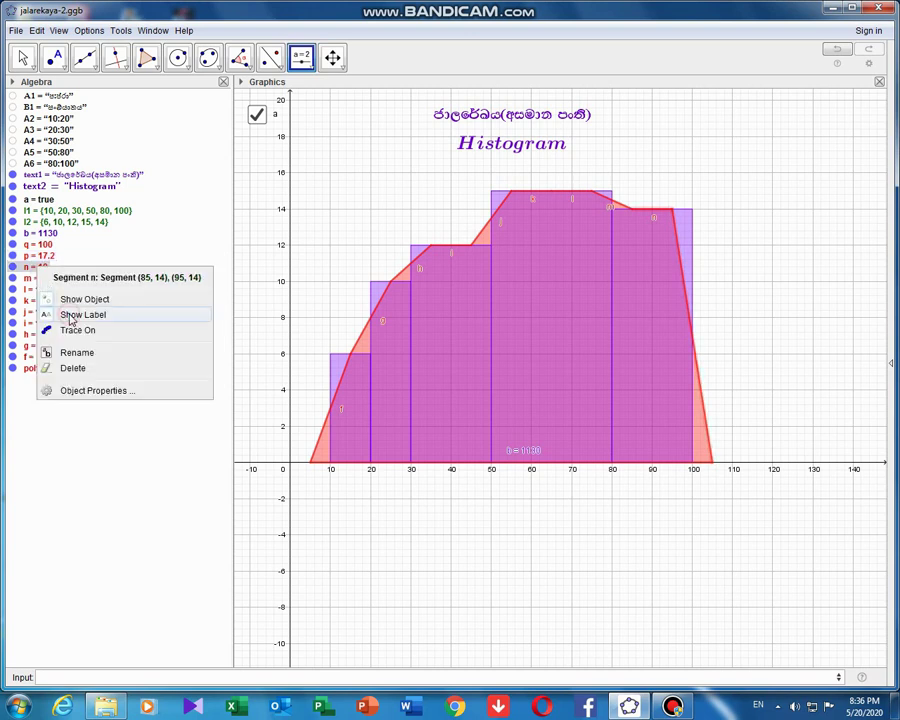
{"action": "left_click", "coordinate": [72, 316]}
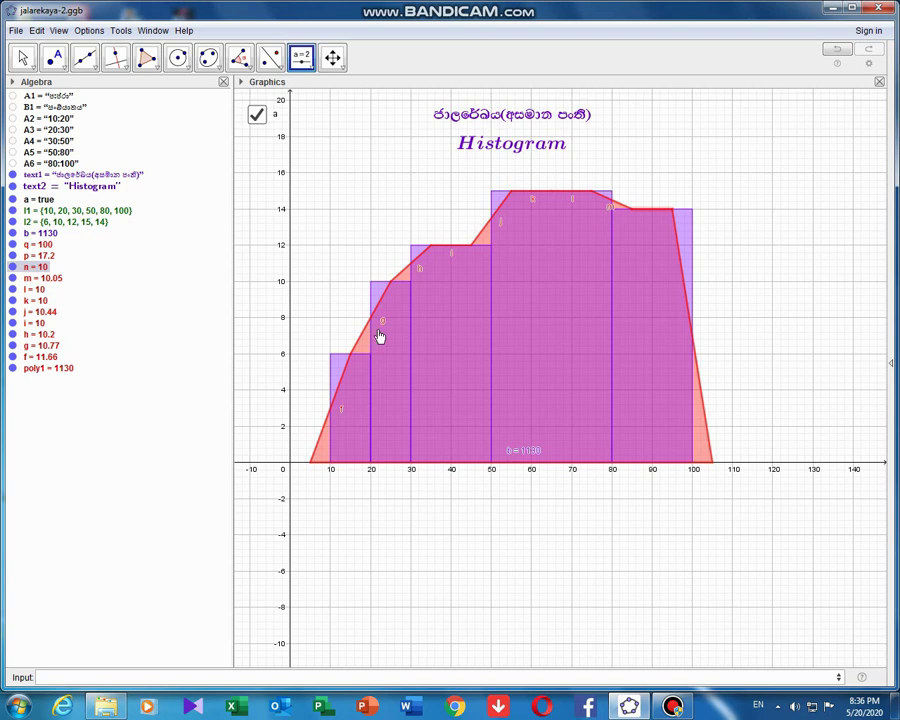
Switch off the Graphics view grid, leaving only the axes visible
{"action": "right_click", "coordinate": [777, 190]}
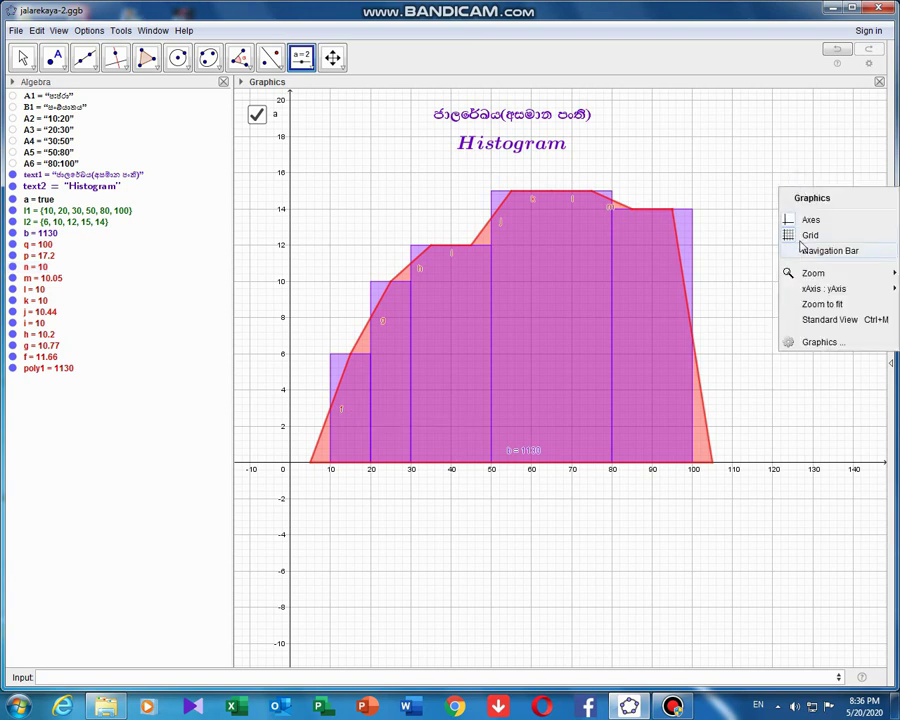
{"action": "left_click", "coordinate": [790, 235]}
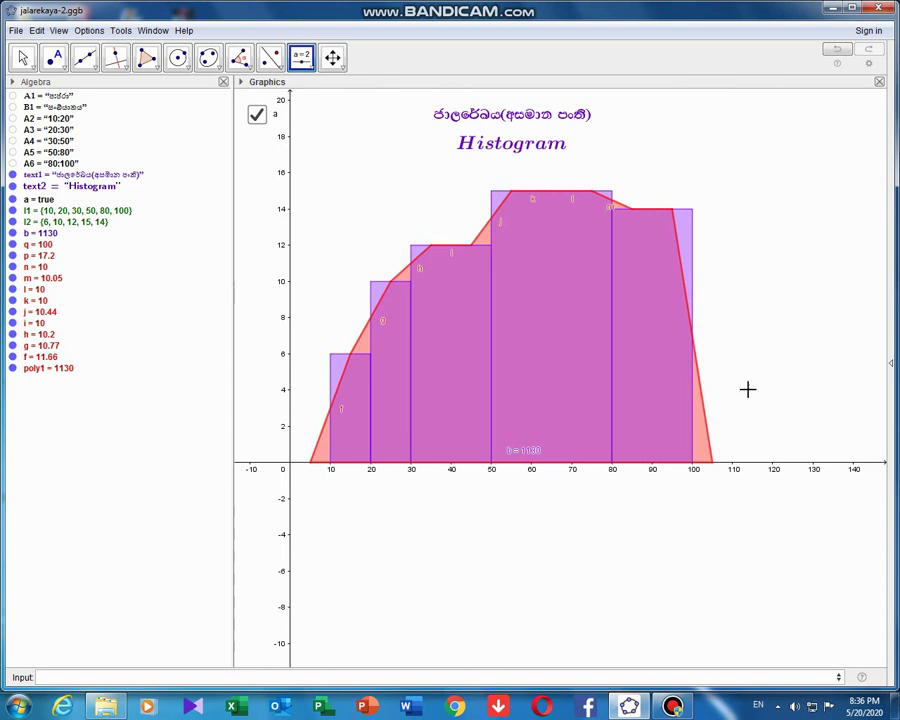